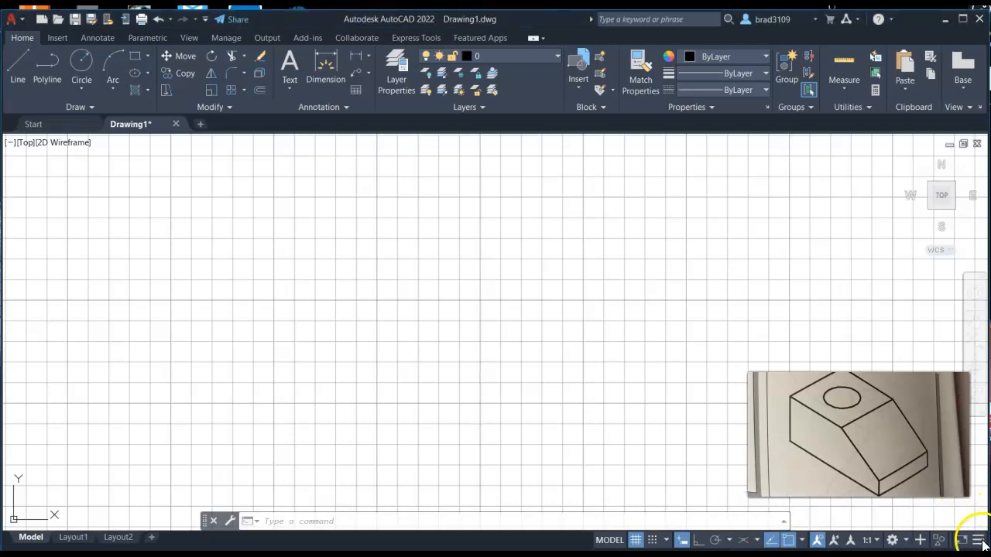
click(979, 542)
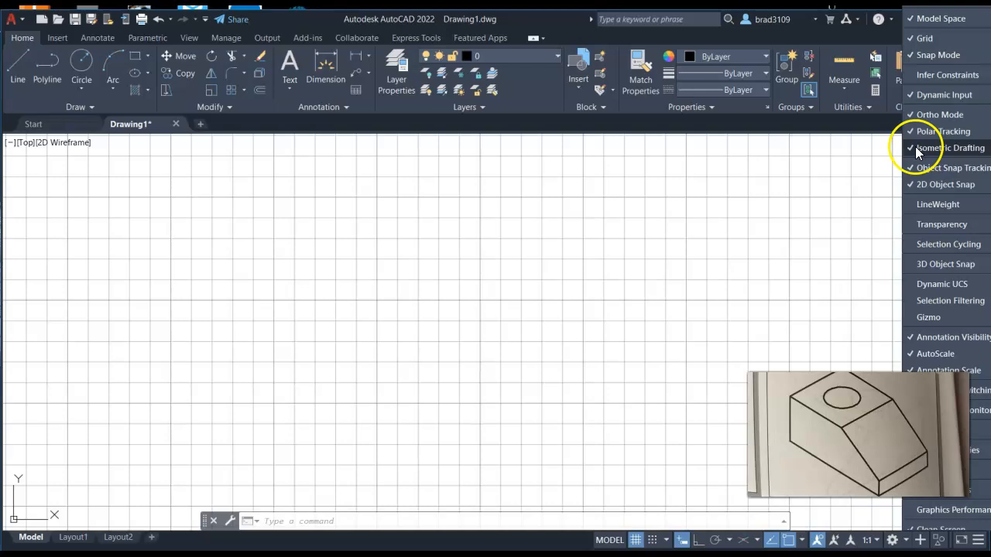
click(979, 542)
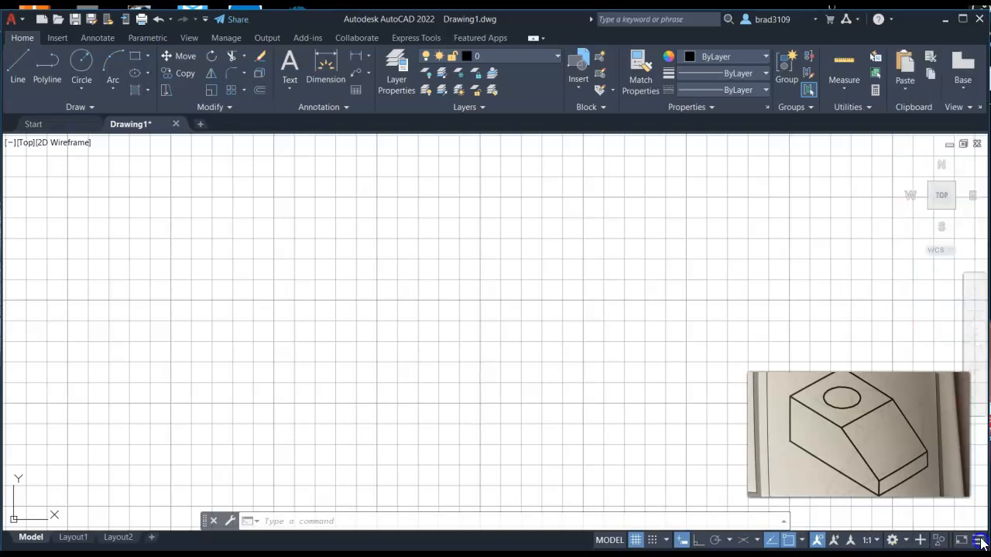
Step: Toggle Isometric Drafting on and off several times to compare the isometric and orthographic grids
click(743, 542)
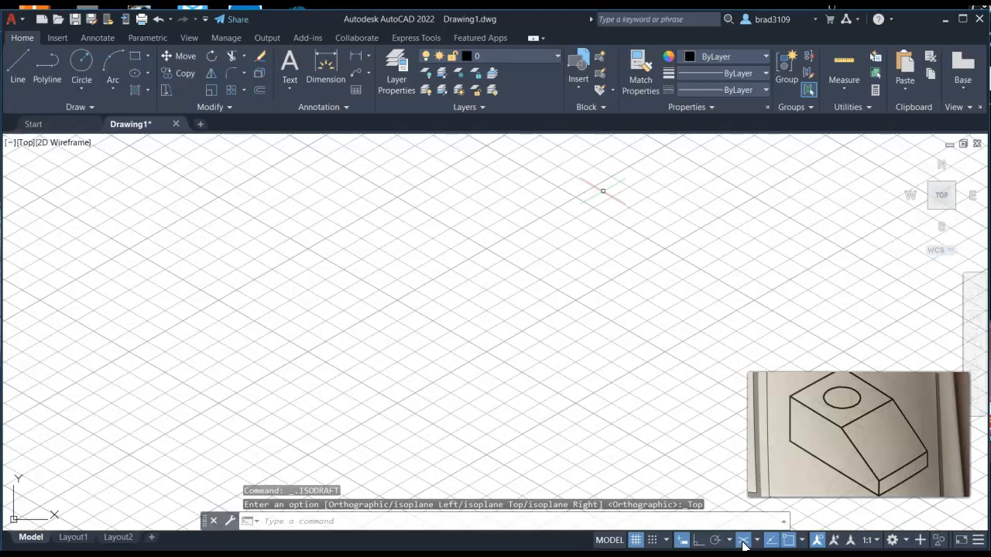
click(743, 541)
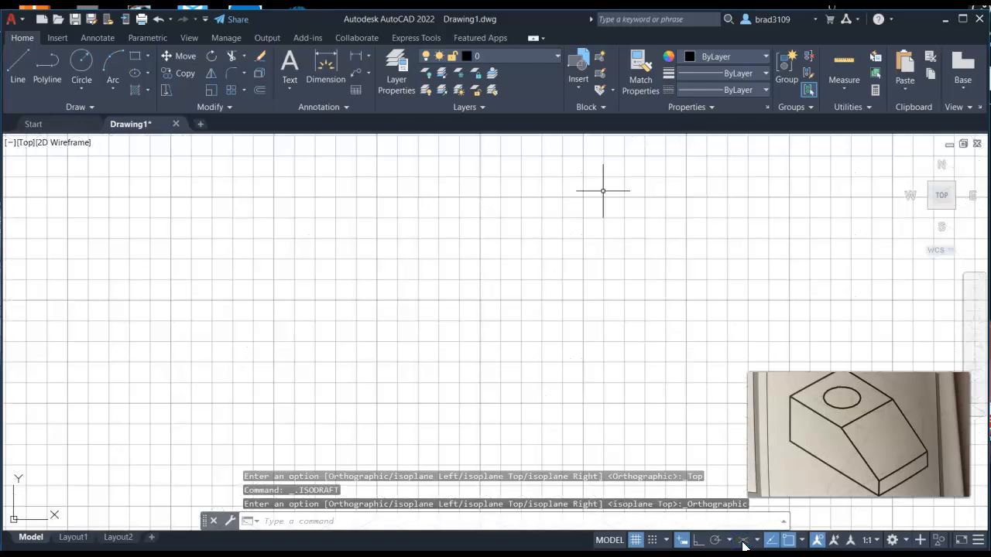
click(743, 541)
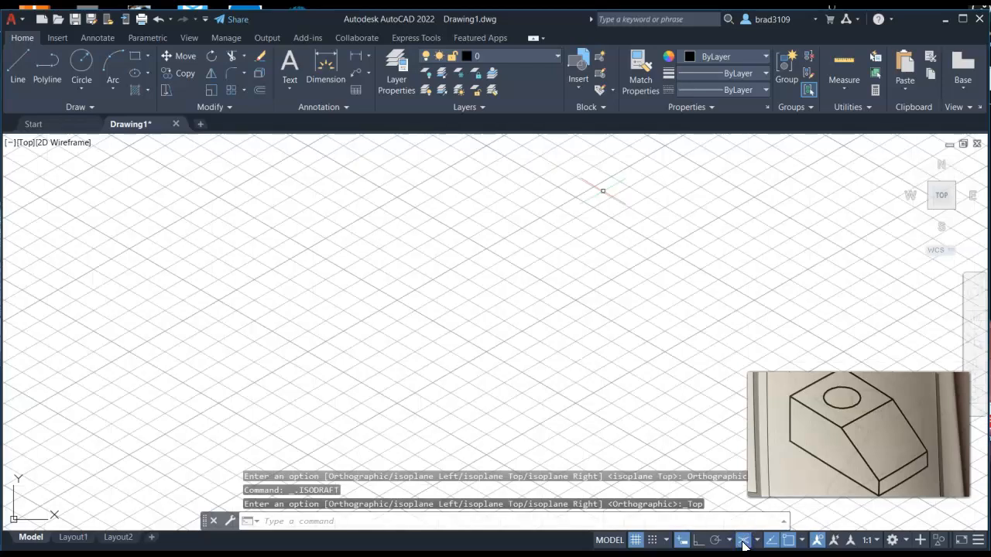
click(743, 542)
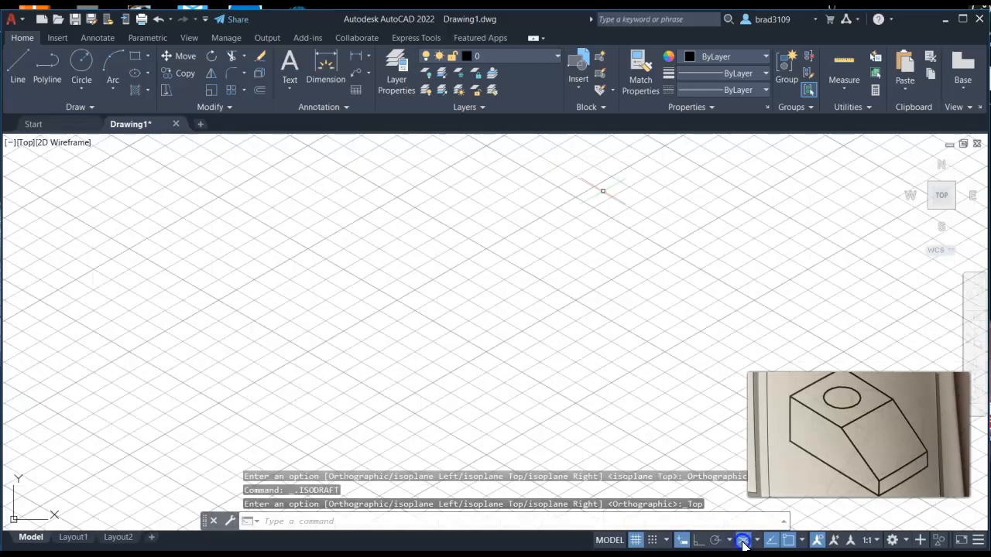
click(743, 541)
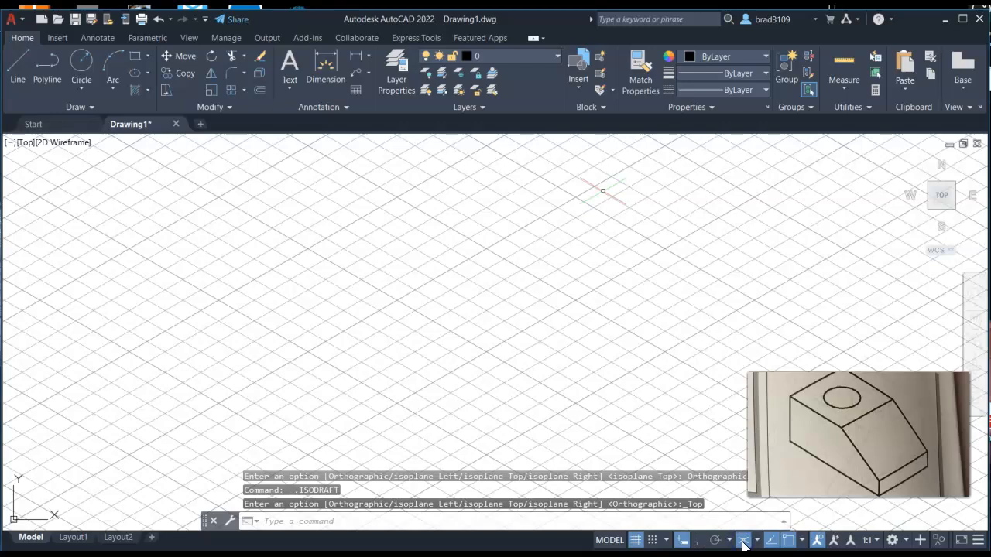
click(743, 542)
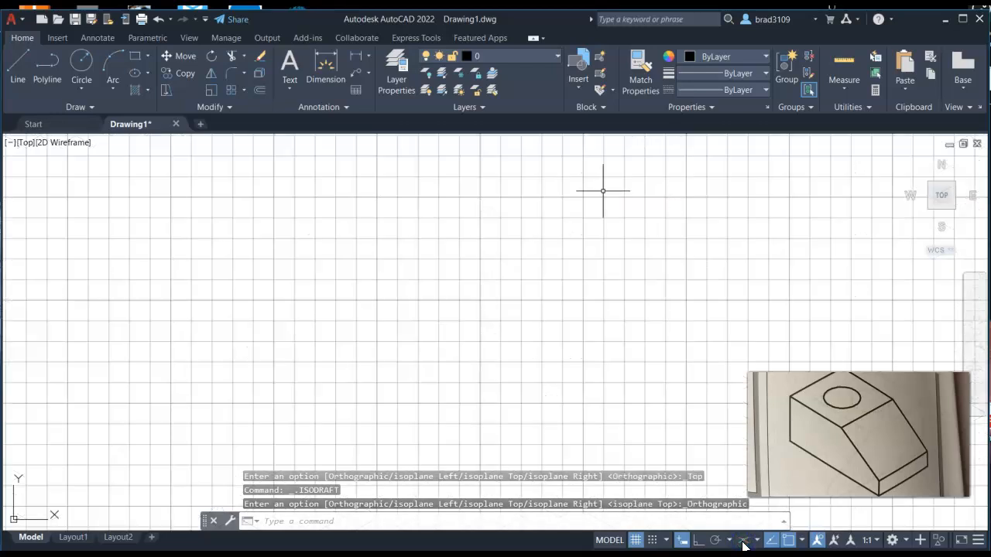
Step: Cycle through the isoplanes and switch Isometric Drafting back on
key(F5)
key(F5)
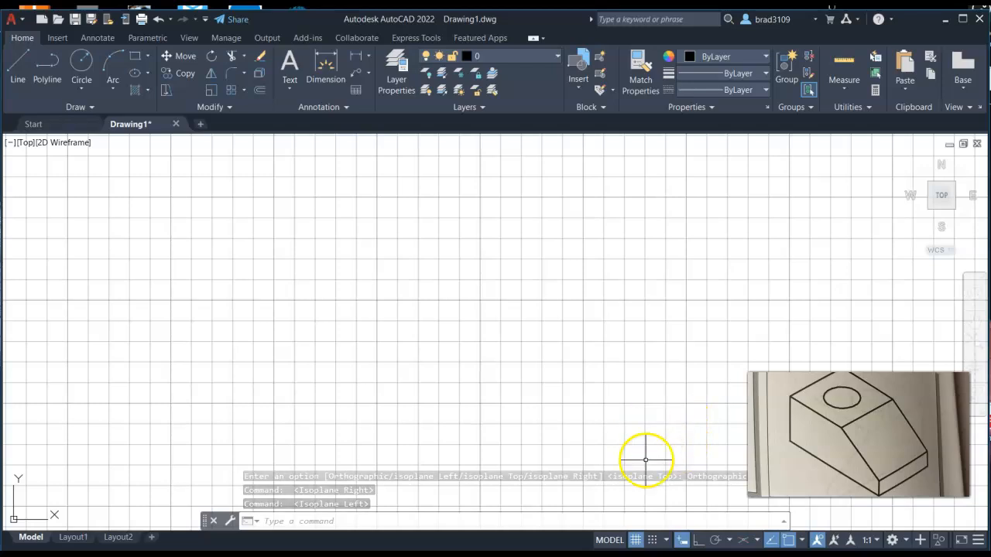
click(743, 541)
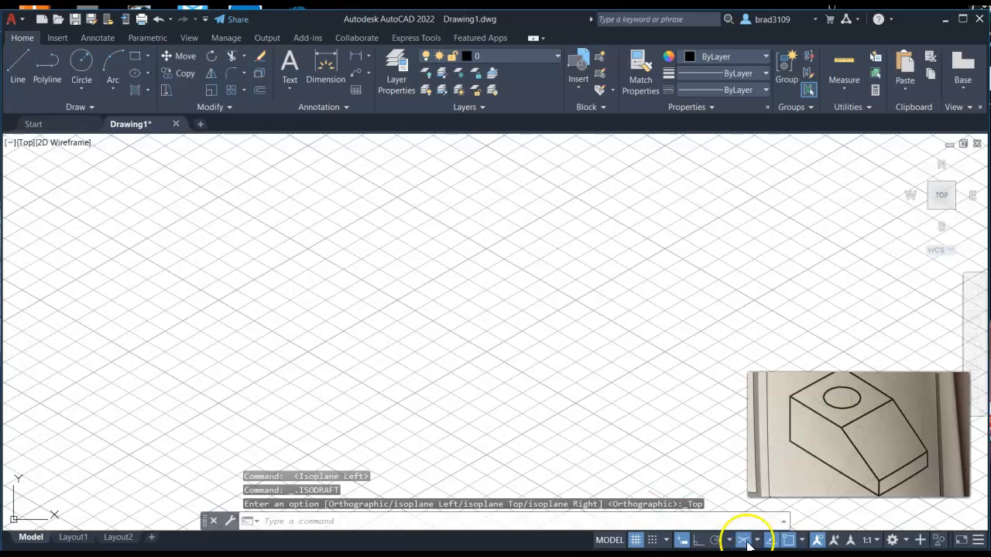
Step: Try each isoplane in turn from the isoplane list: Isoplane Left, Isoplane Top, then Isoplane Right
click(758, 542)
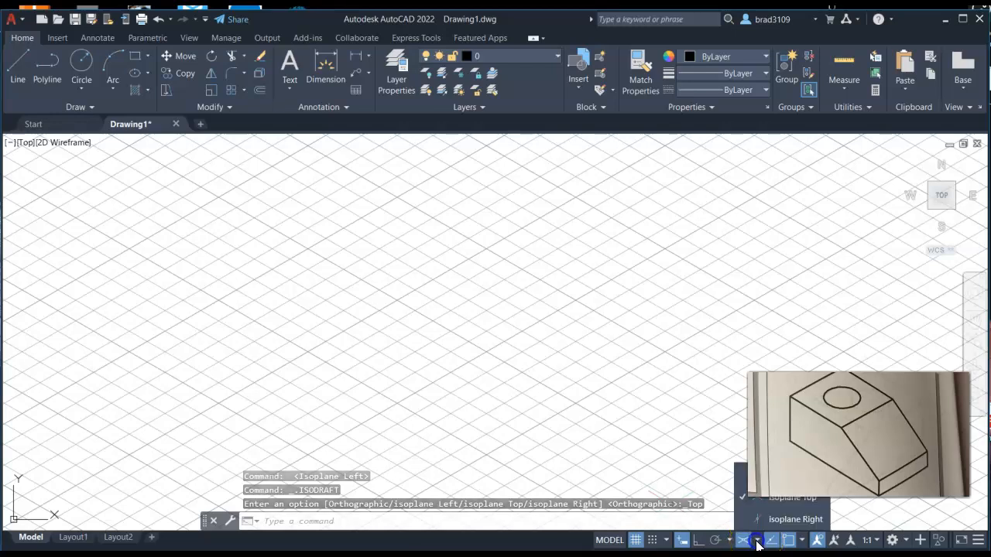
click(736, 474)
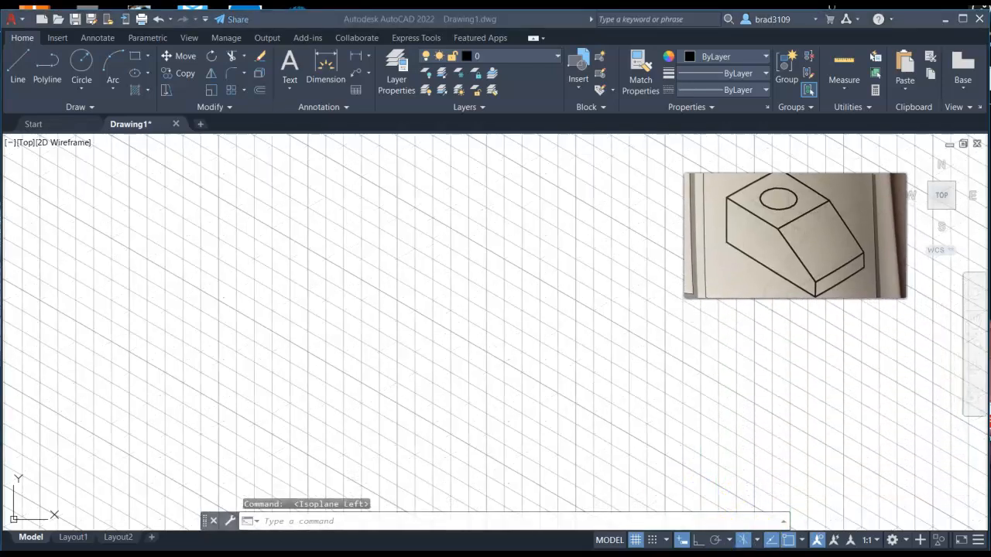
click(757, 540)
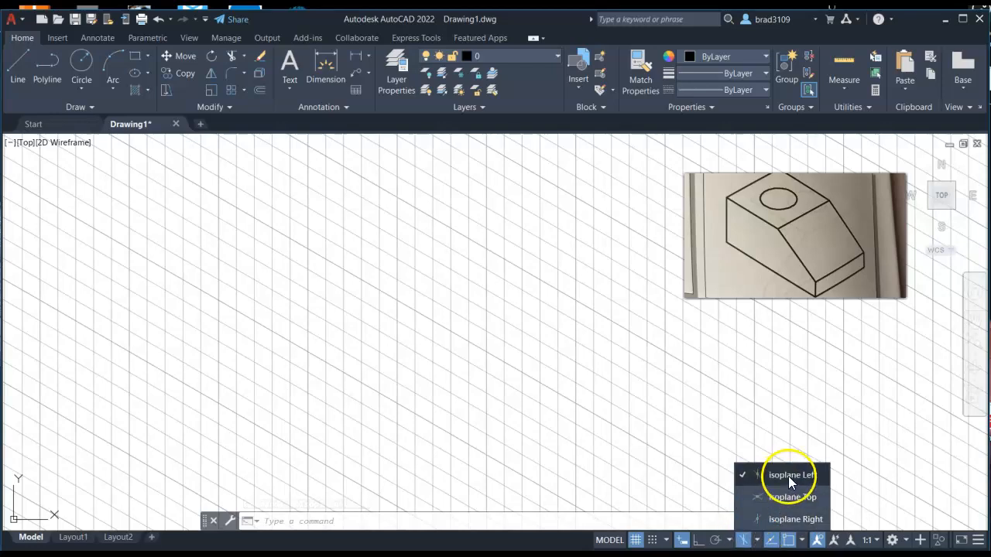
click(743, 497)
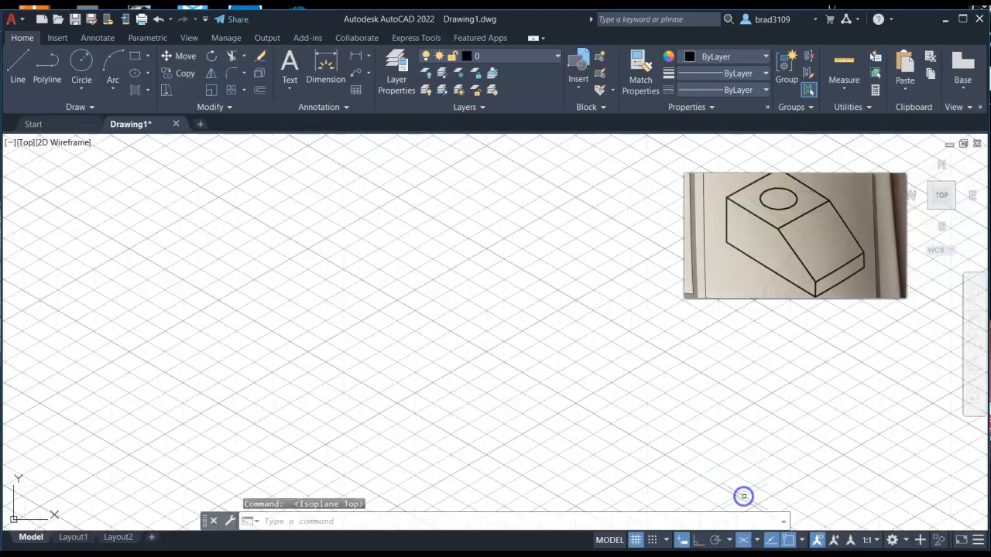
click(757, 541)
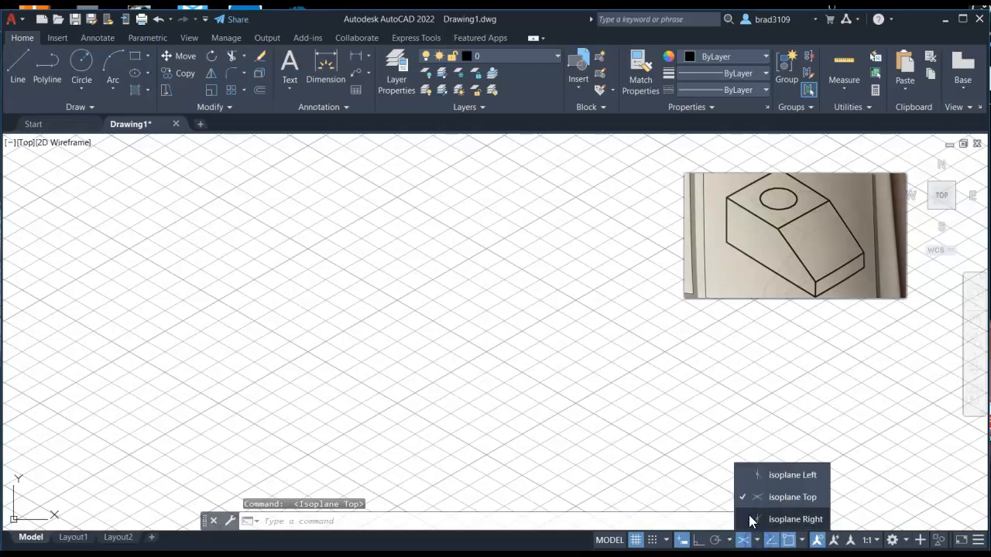
click(748, 516)
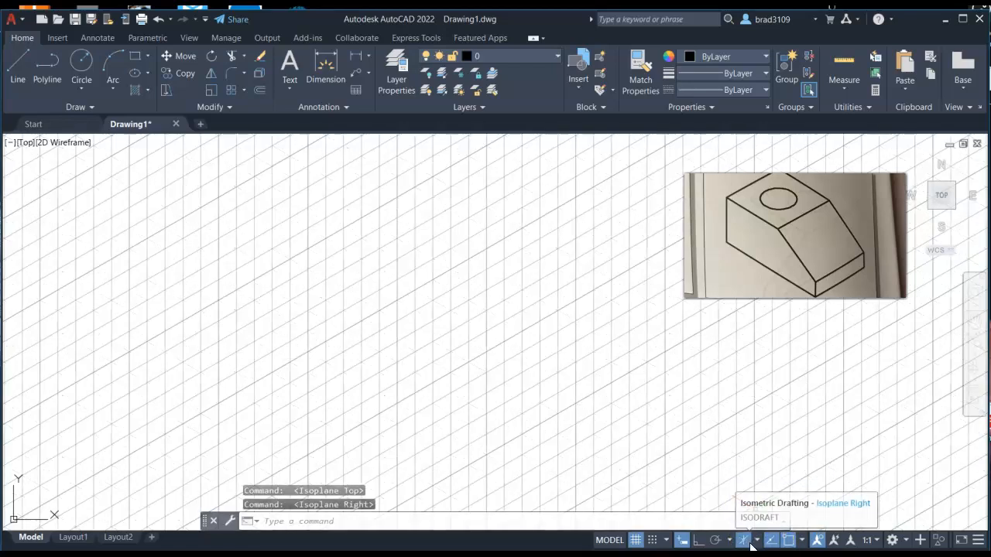
Step: Turn Isometric Drafting off, then reactivate it on Isoplane Left
click(744, 541)
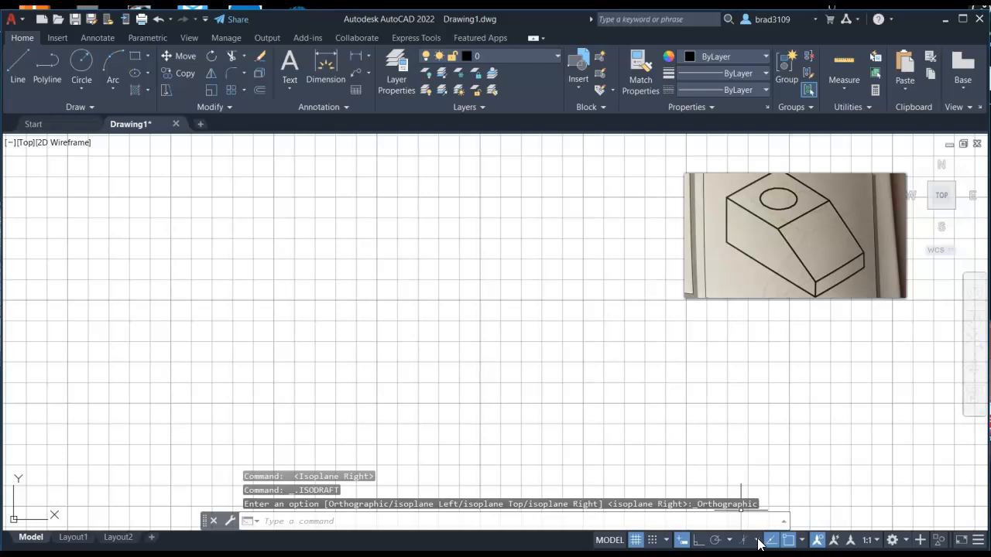
click(757, 541)
click(744, 472)
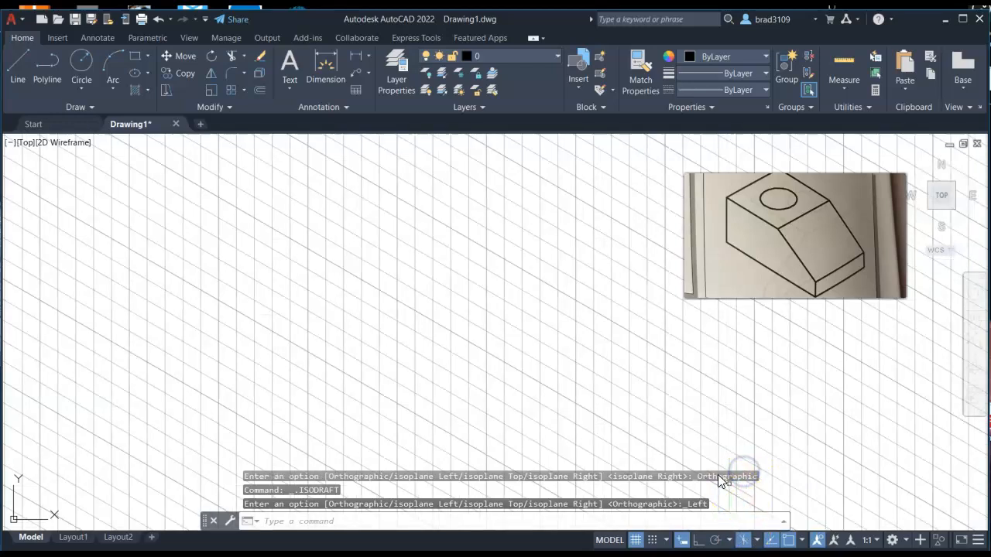
Step: Set the current layer to Construction Line
click(824, 160)
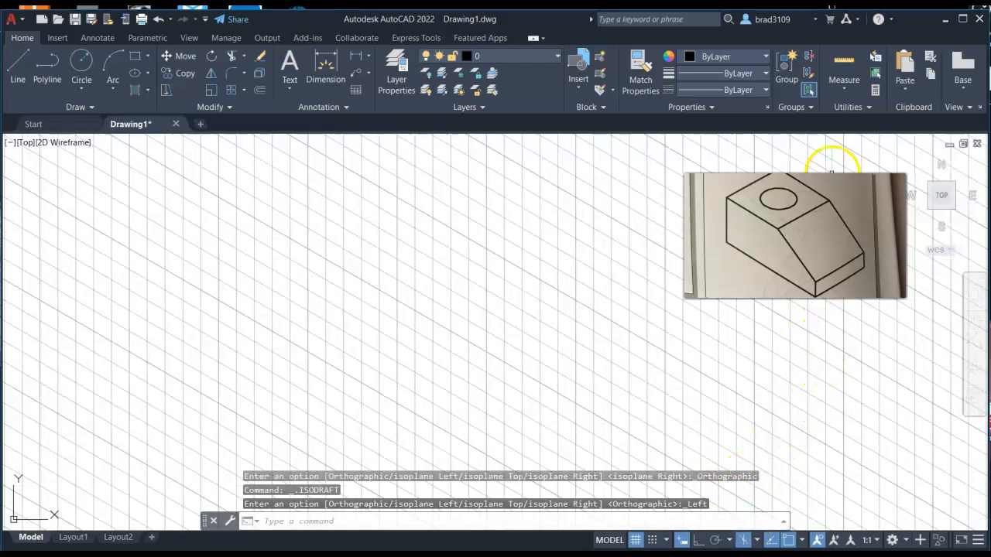
drag(800, 232, 874, 444)
scroll(266, 298, down, 2)
scroll(193, 335, up, 2)
click(271, 334)
middle_drag(224, 353, 438, 297)
scroll(206, 413, down, 2)
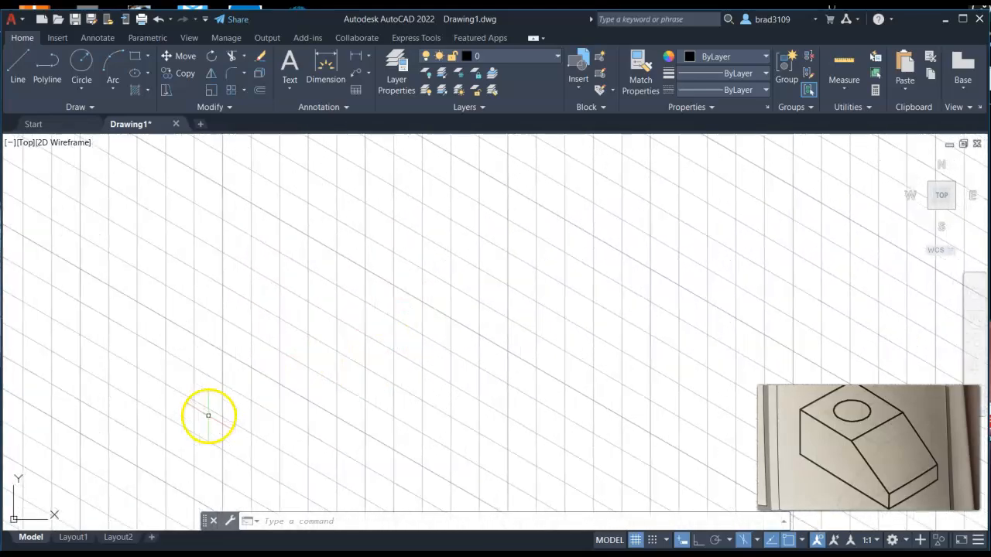
mouse_move(193, 423)
middle_down()
mouse_move(367, 334)
mouse_move(423, 321)
middle_up()
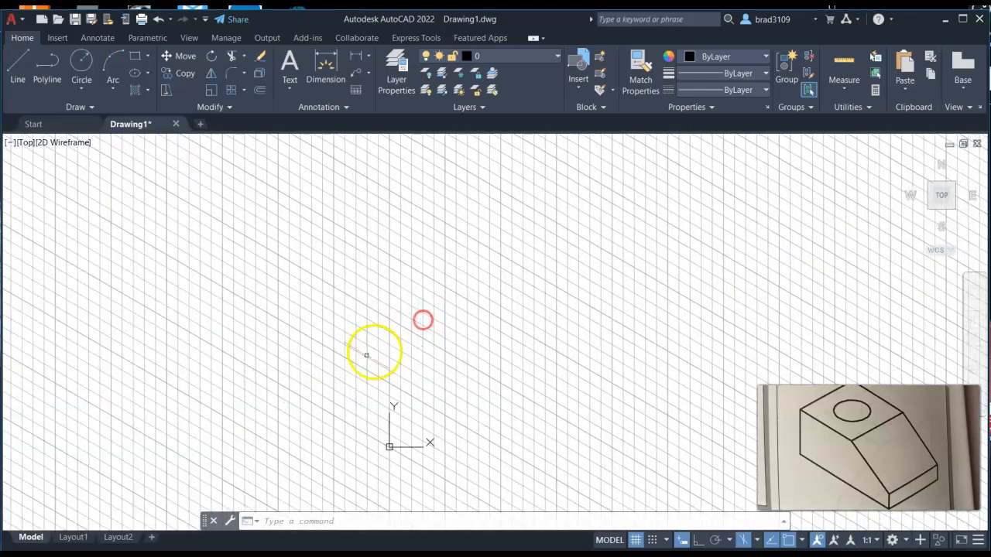
middle_drag(462, 431, 367, 380)
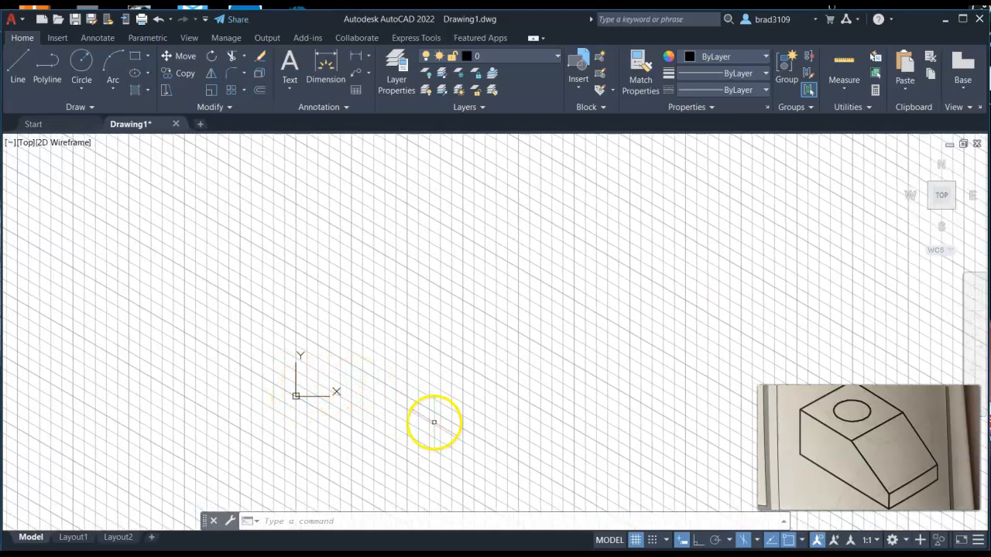
middle_drag(387, 383, 354, 390)
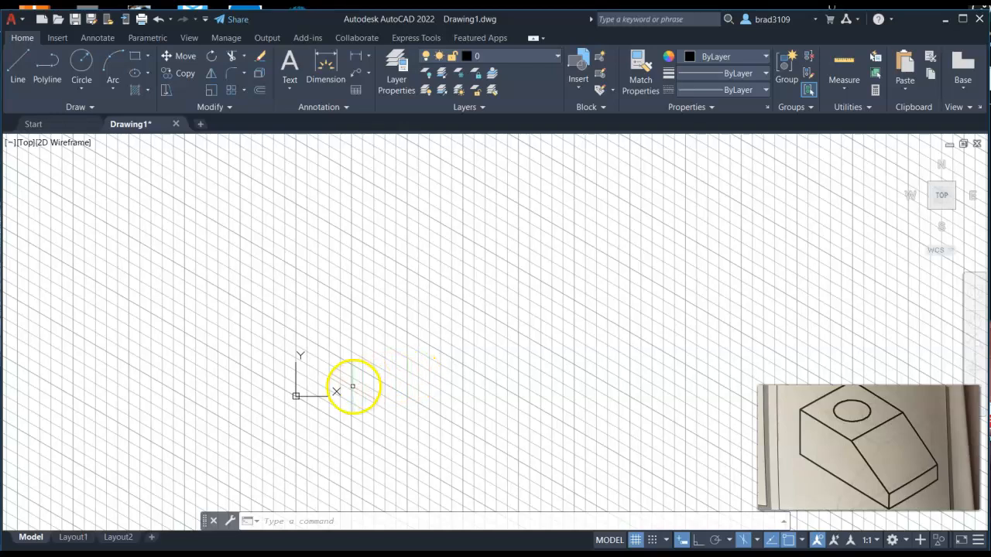
scroll(351, 390, up, 1)
scroll(320, 393, up, 1)
scroll(321, 394, down, 1)
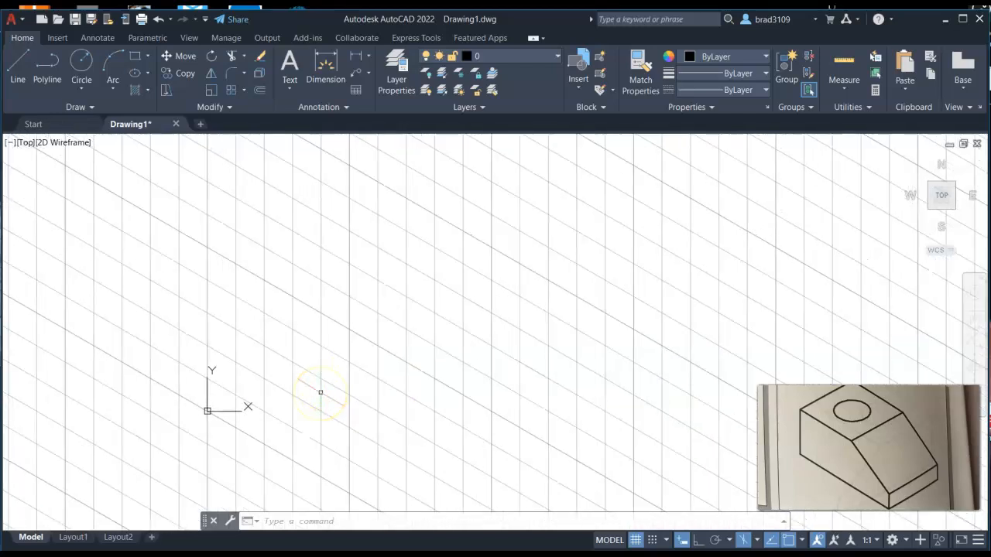
middle_drag(343, 374, 392, 338)
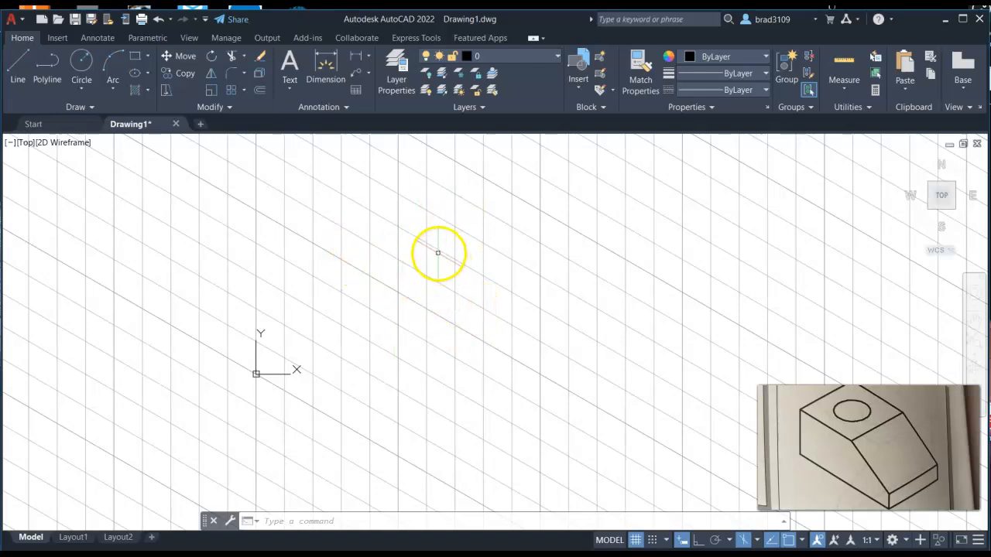
click(554, 55)
click(488, 108)
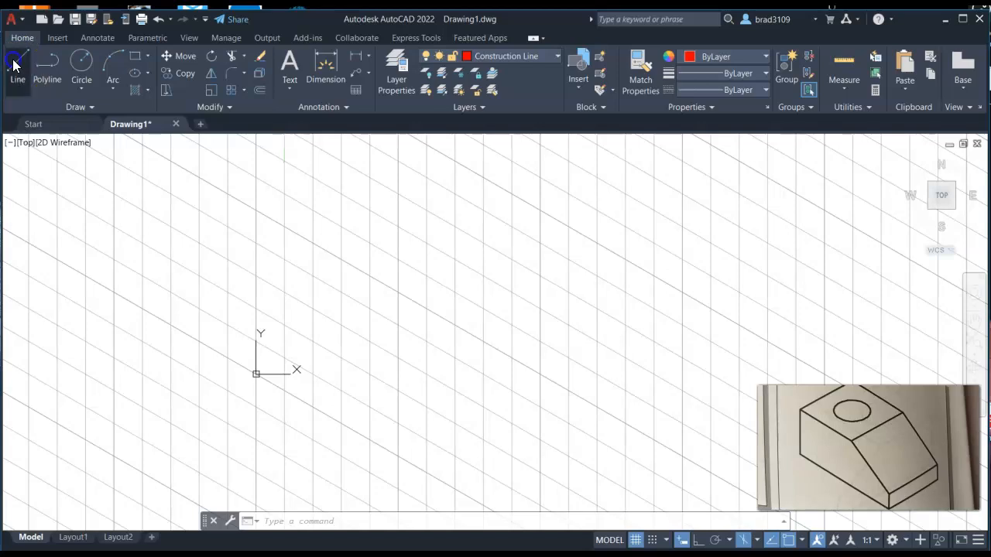
Step: Start a Line with snap enabled and draw a 1.5-unit segment at 90° from a grid point
click(15, 63)
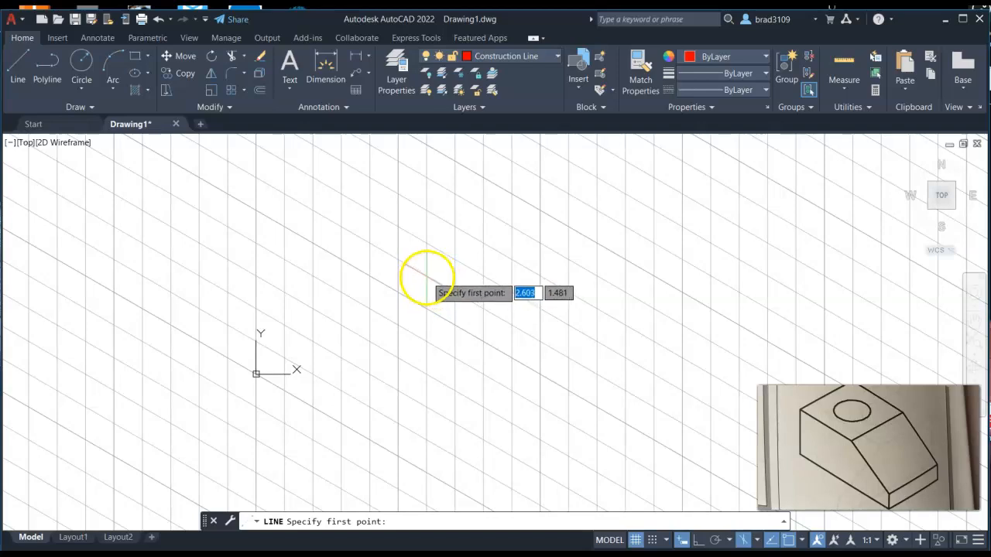
click(654, 540)
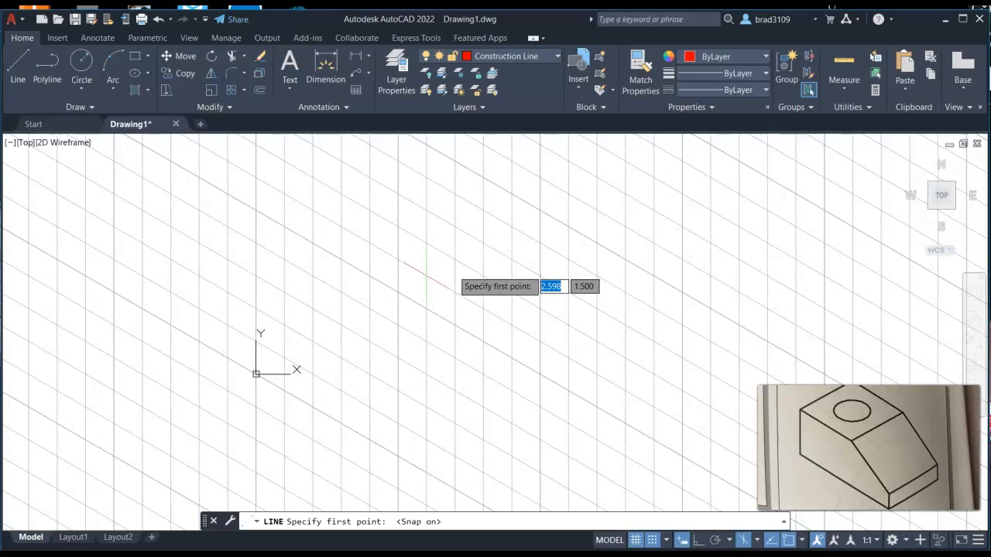
click(462, 243)
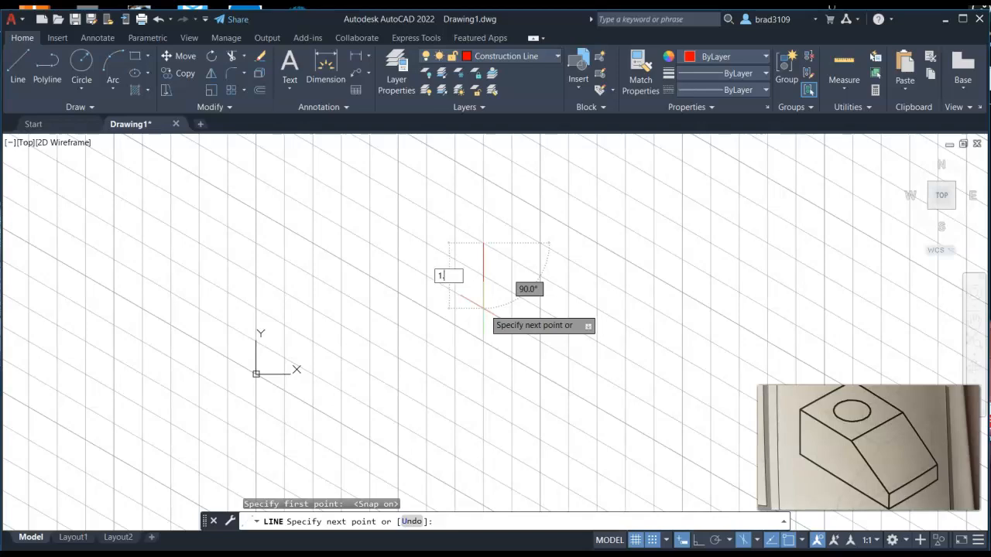
key(Tab)
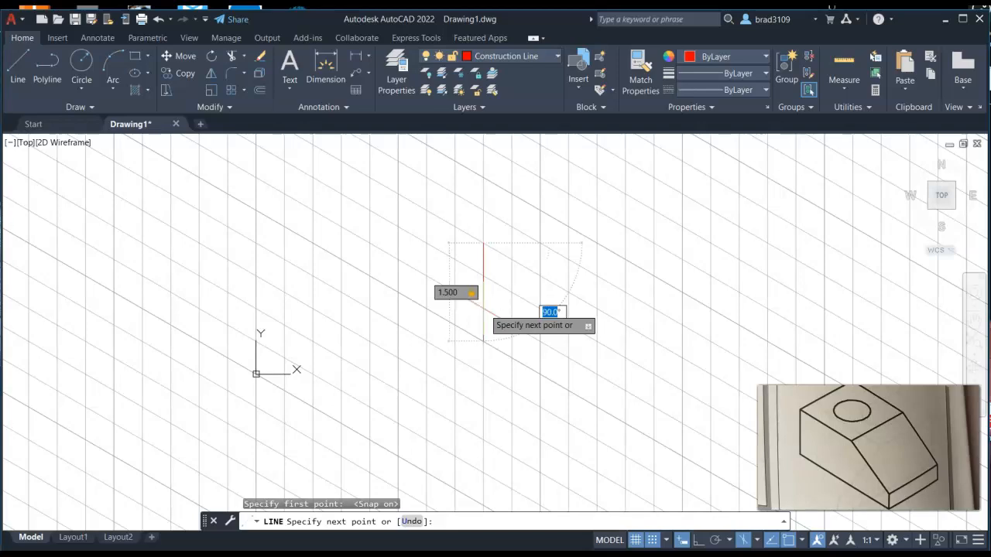
text(90)
key(Return)
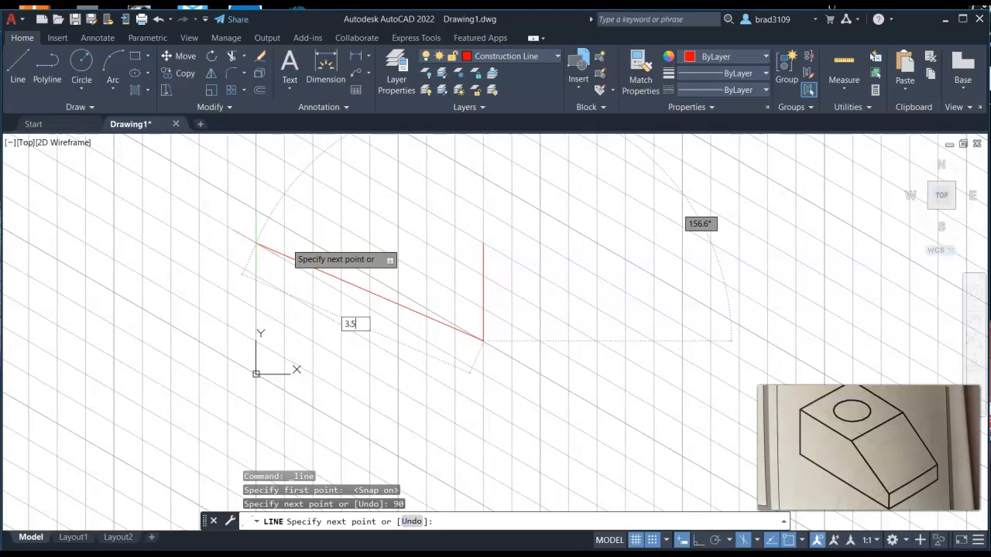
Step: Continue the line 3.5 units at 150°, then turn snap off and add 1.5 units at 90°
key(Tab)
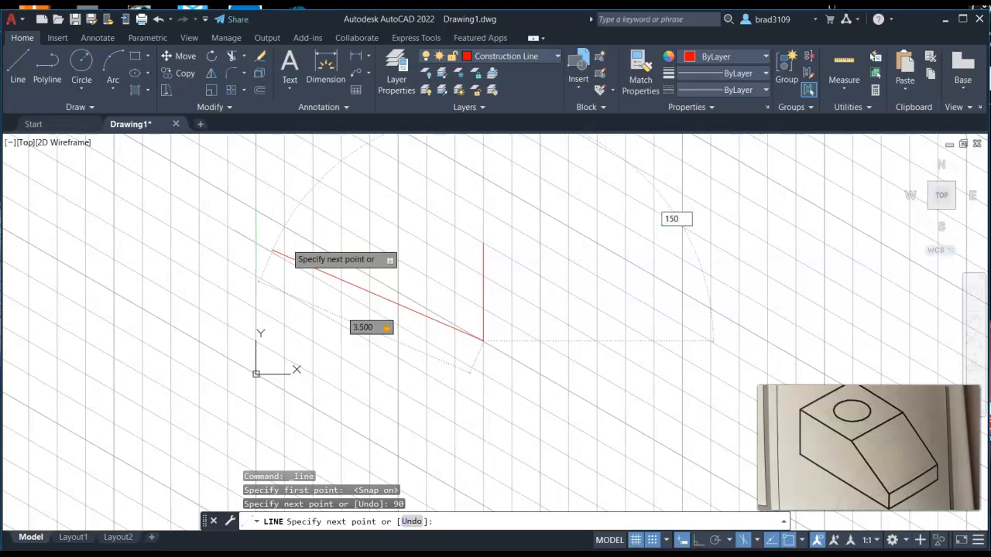
key(Return)
middle_drag(293, 228, 327, 277)
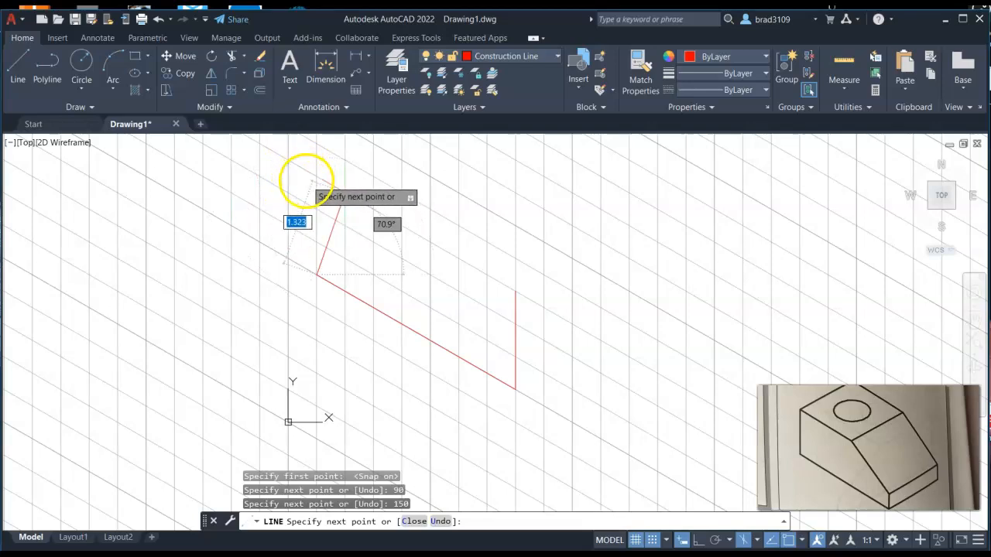
click(652, 540)
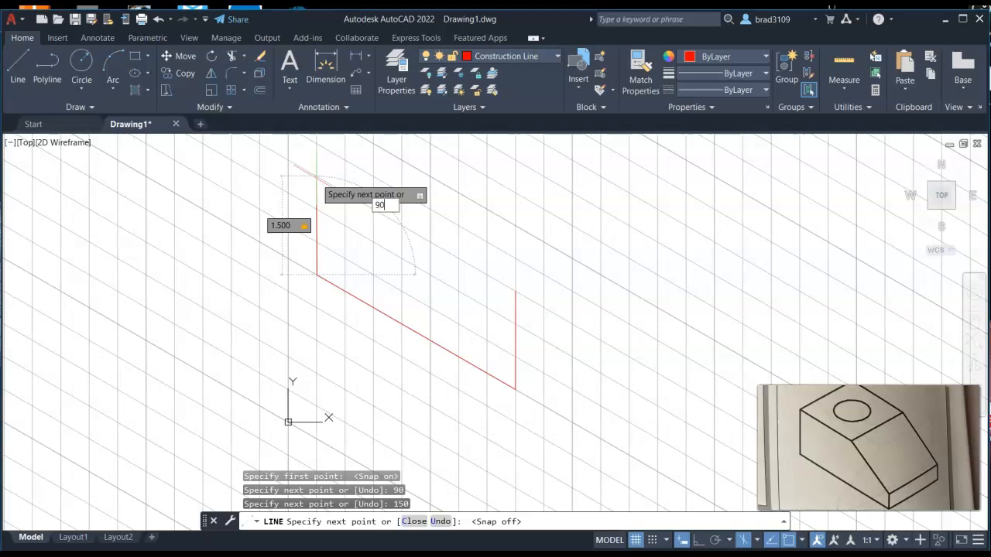
key(Return)
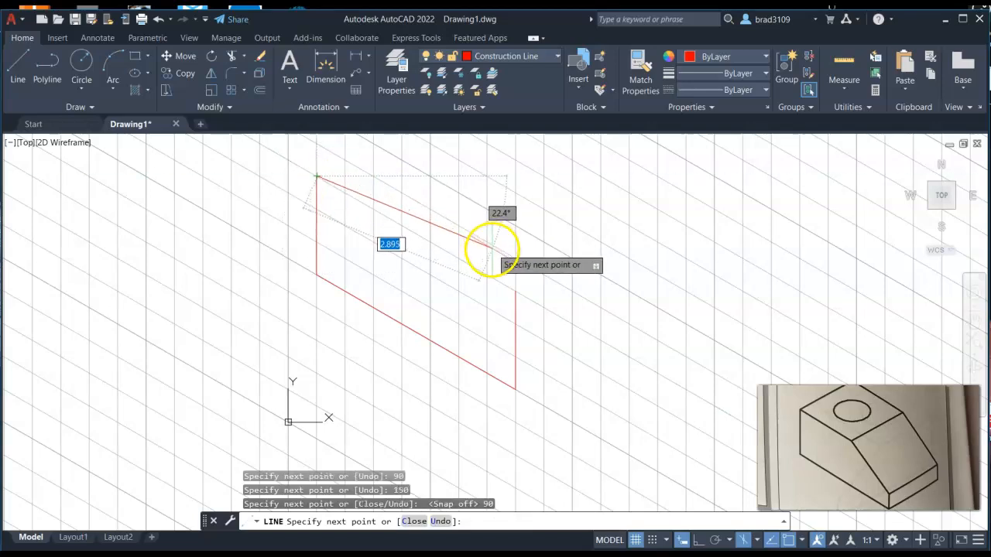
Step: Close the left face with its top edge back to the starting corner and end the Line command
click(514, 290)
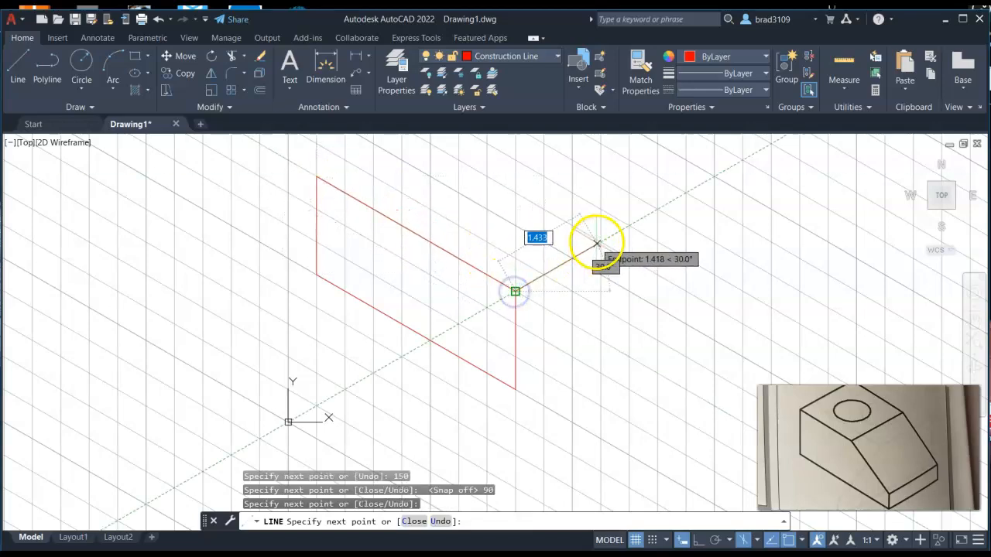
middle_drag(608, 234, 597, 290)
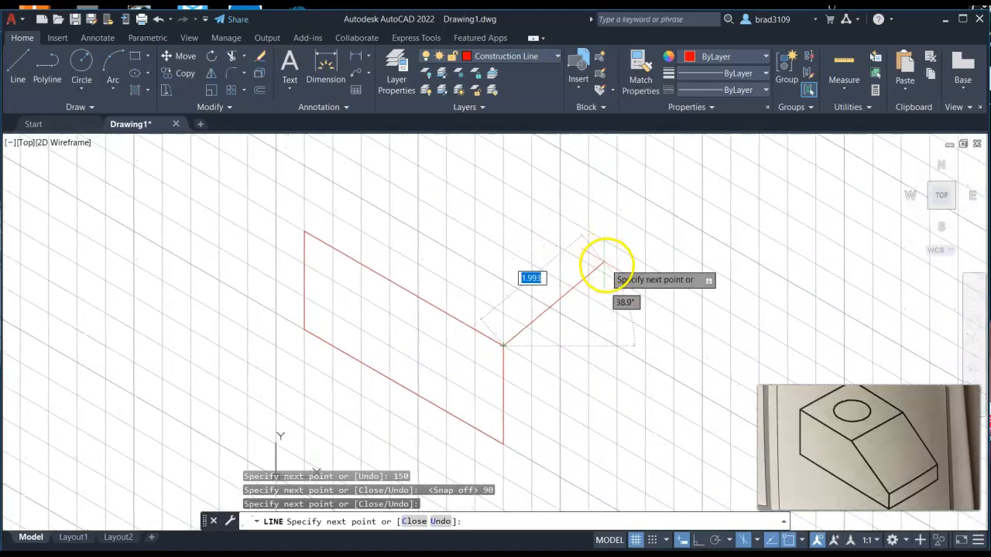
right_click(589, 269)
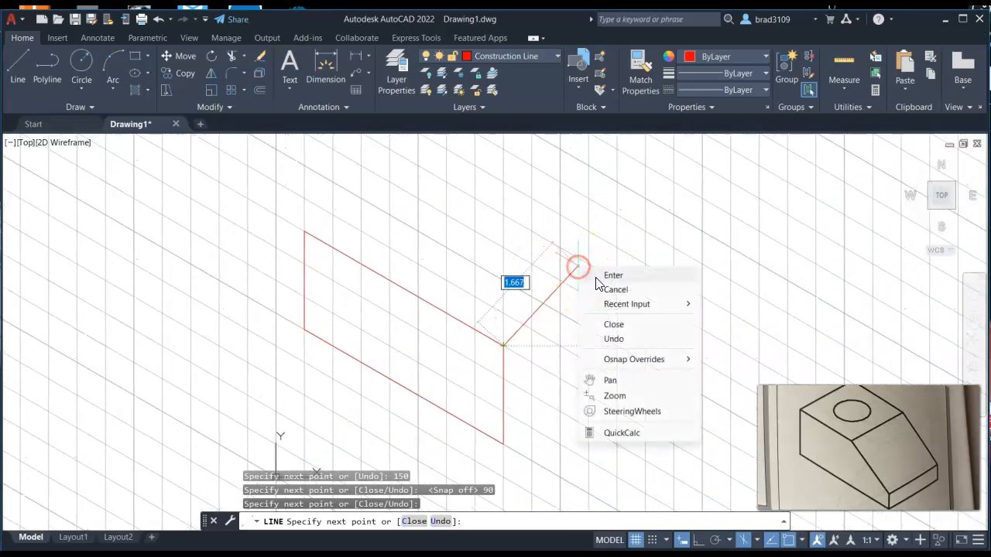
click(600, 277)
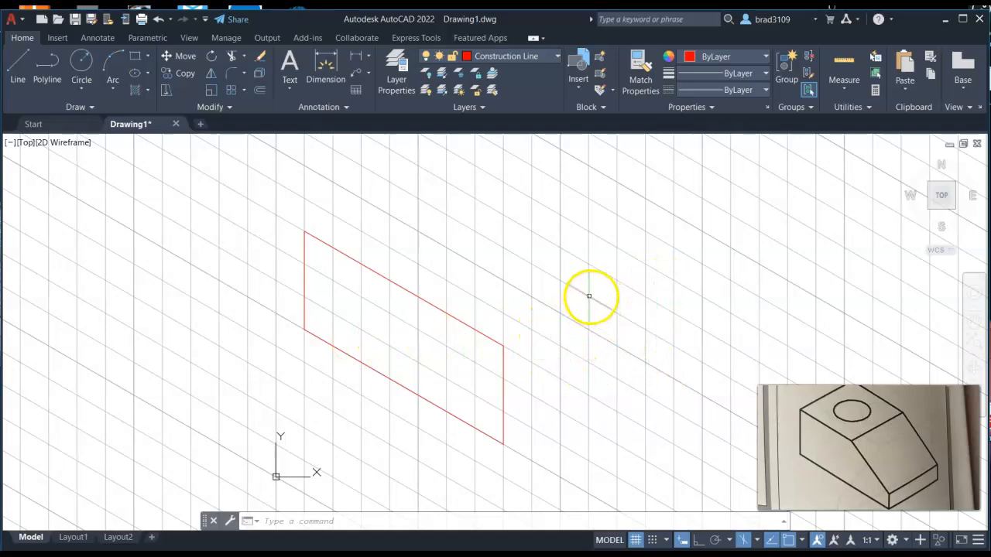
Step: Switch to Isoplane Top and draw the top face with lines 2 units at 30° and 3.5 units, closing at the front corner
click(757, 540)
click(741, 495)
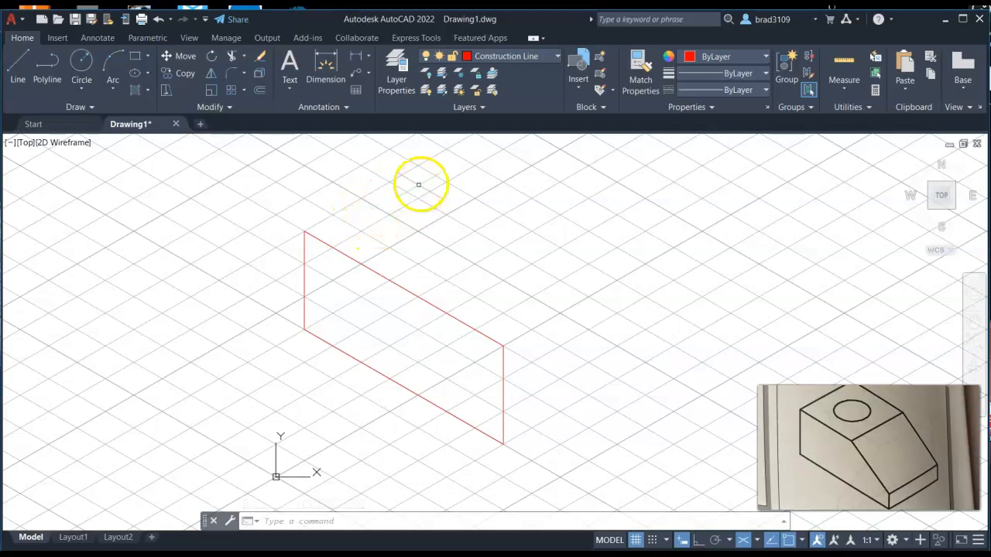
click(13, 66)
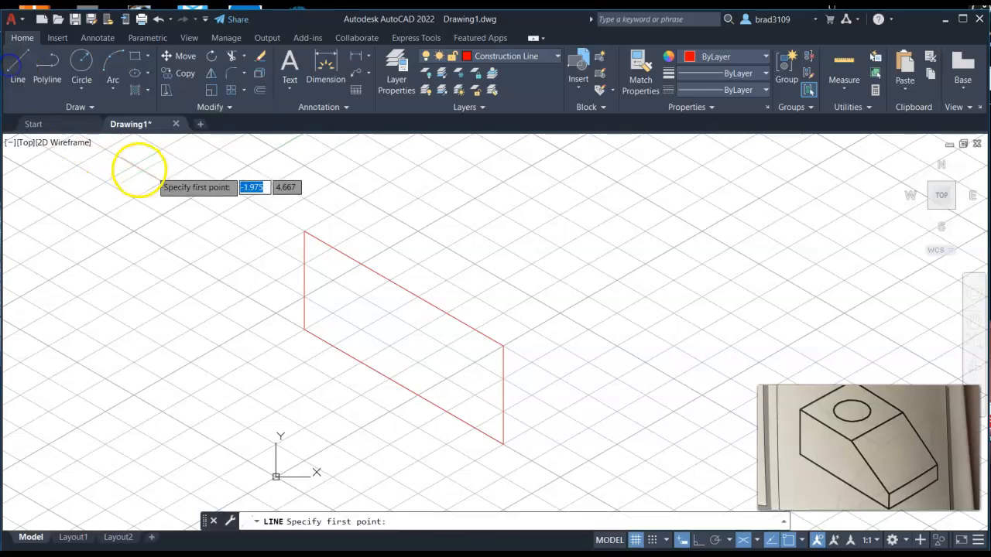
click(305, 230)
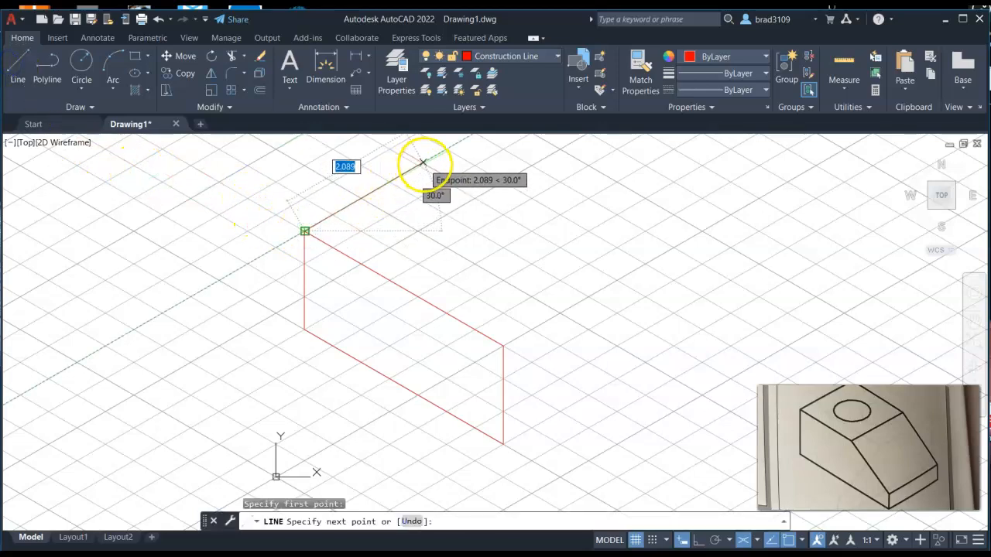
text(2)
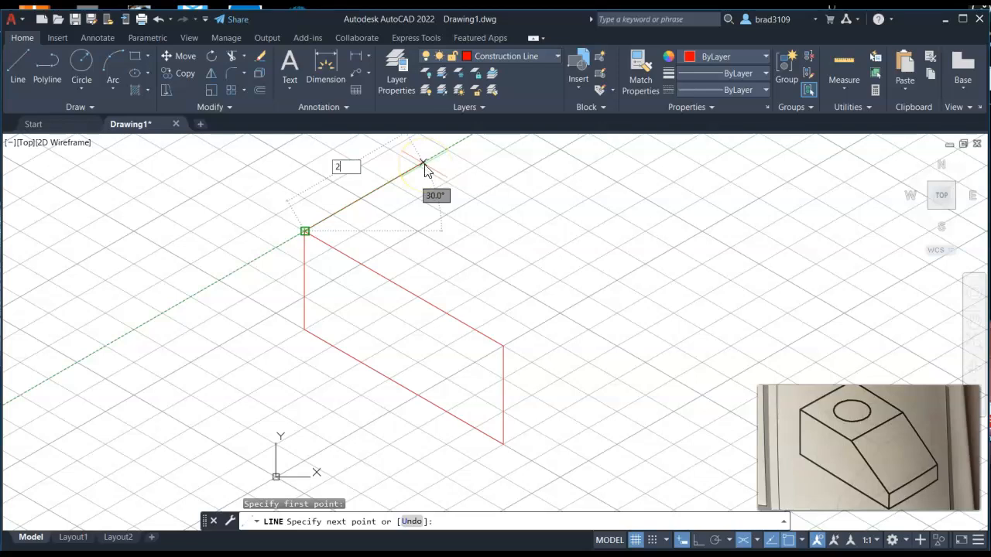
key(Tab)
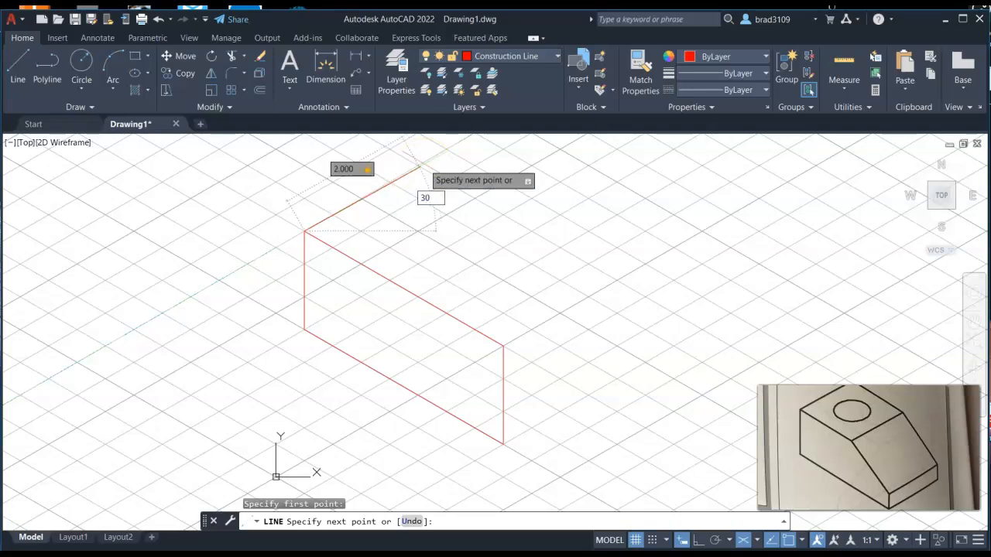
key(Return)
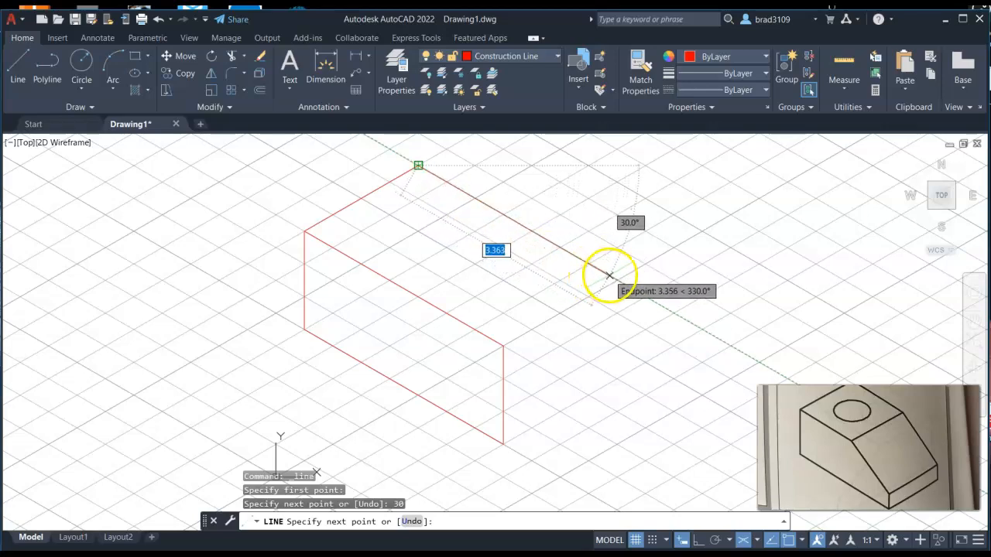
text(3.)
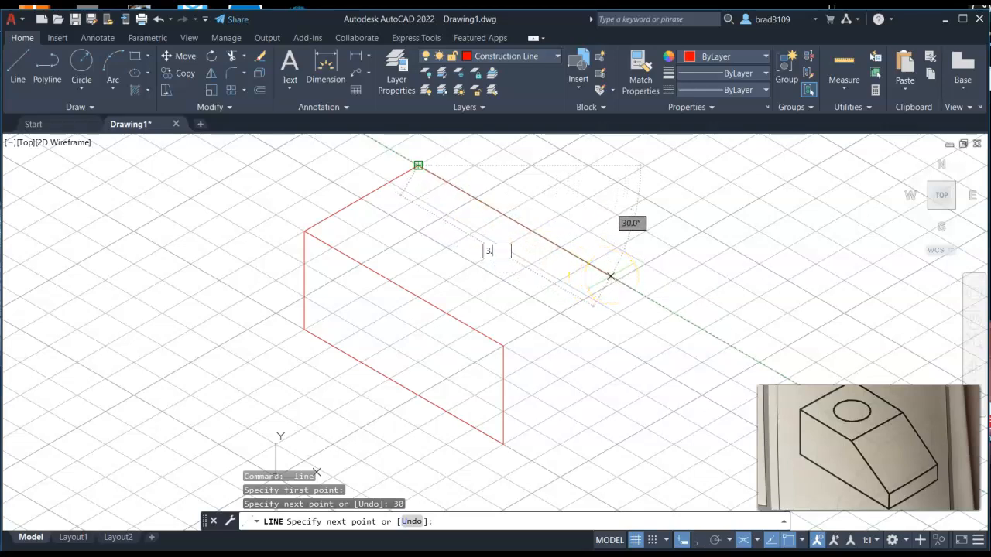
text(5)
key(Return)
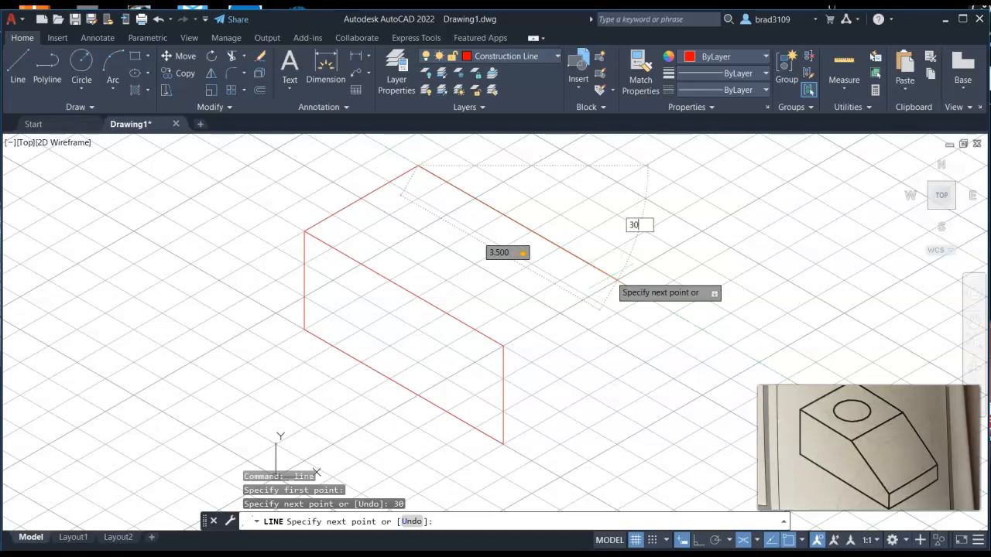
text(30)
key(Return)
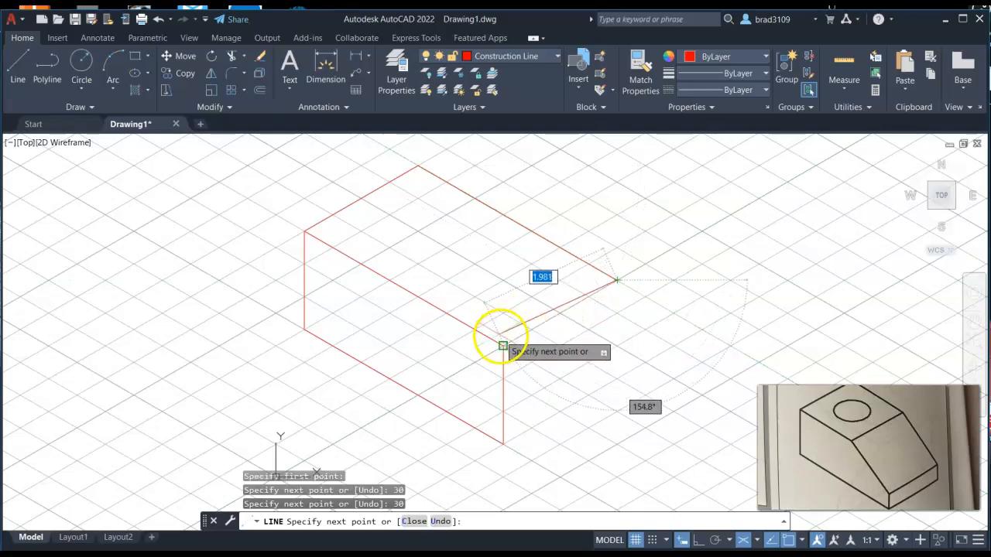
click(503, 346)
right_click(678, 221)
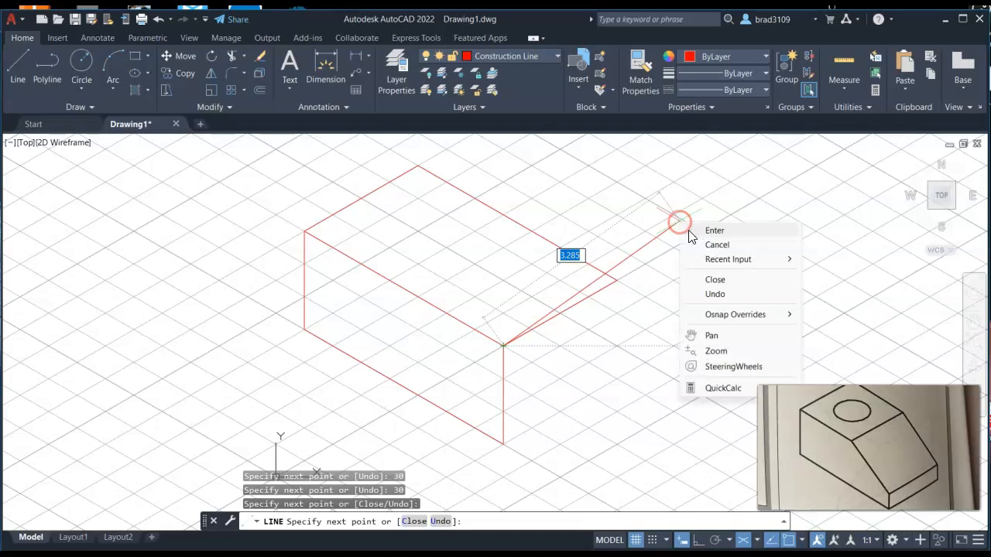
click(696, 227)
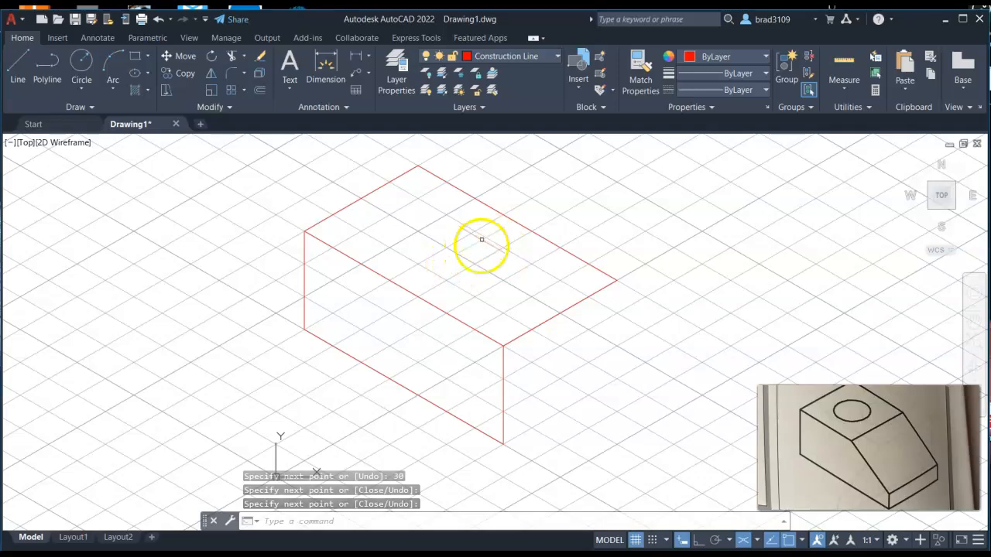
Step: Switch to Isoplane Right and draw the right face: 2 units at 30° from the bottom front corner, then up to the top corner
click(757, 540)
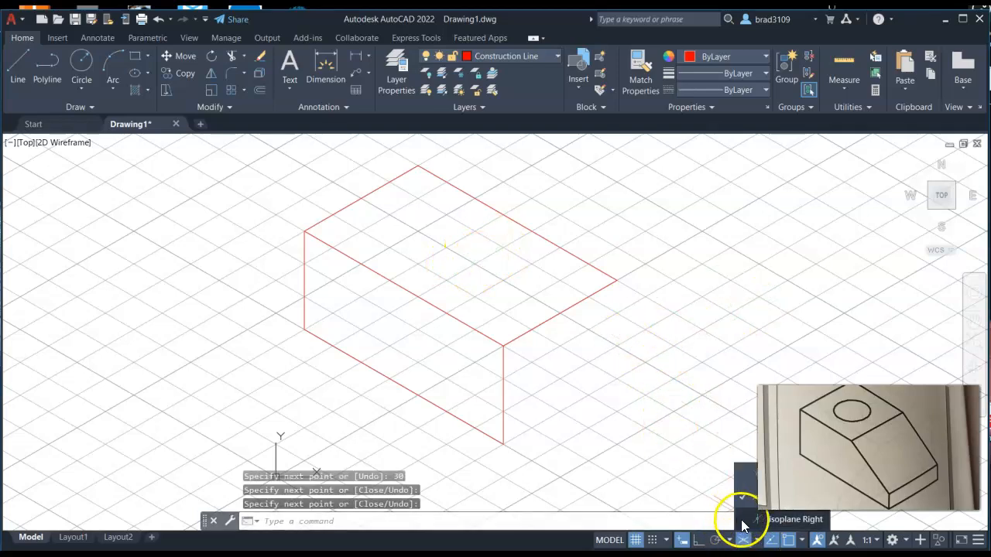
click(740, 521)
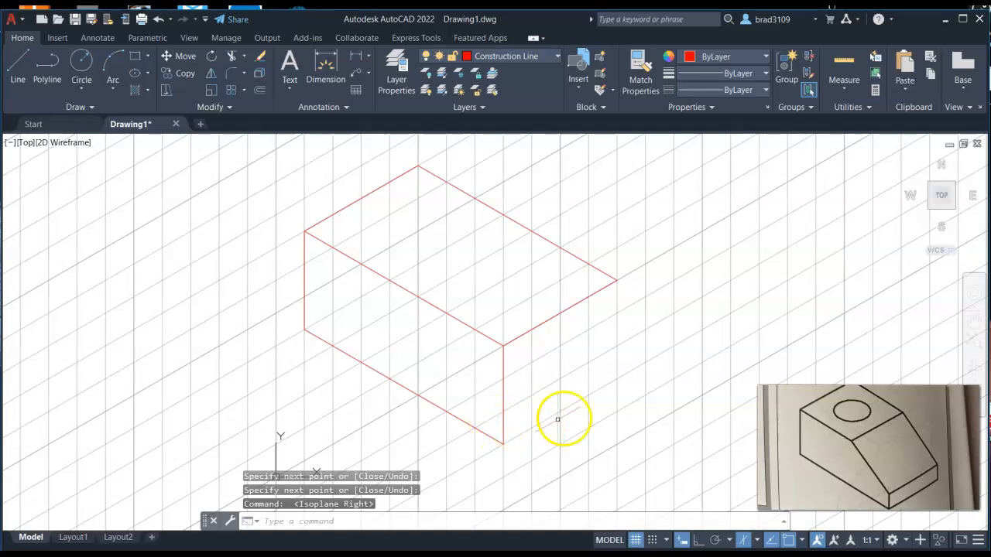
click(17, 68)
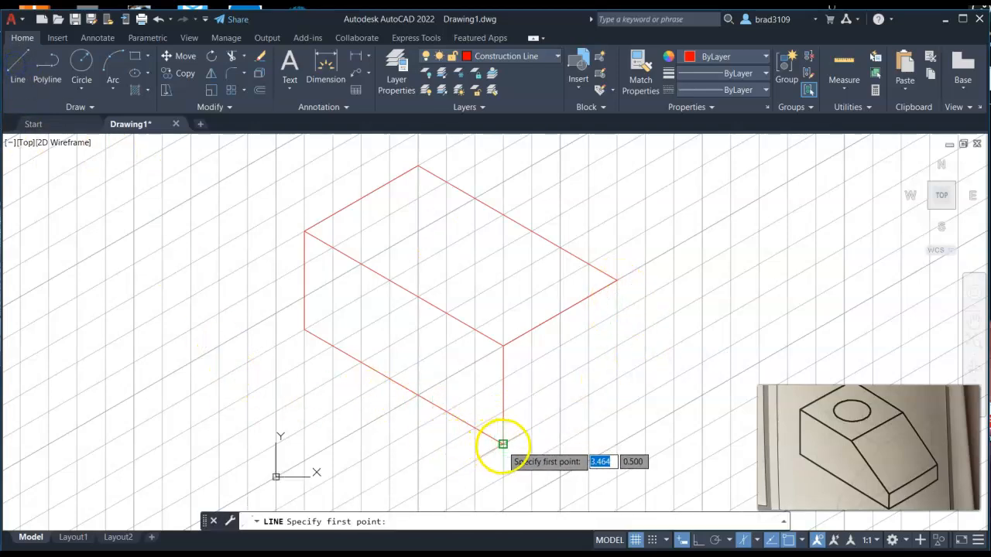
click(503, 443)
text(2)
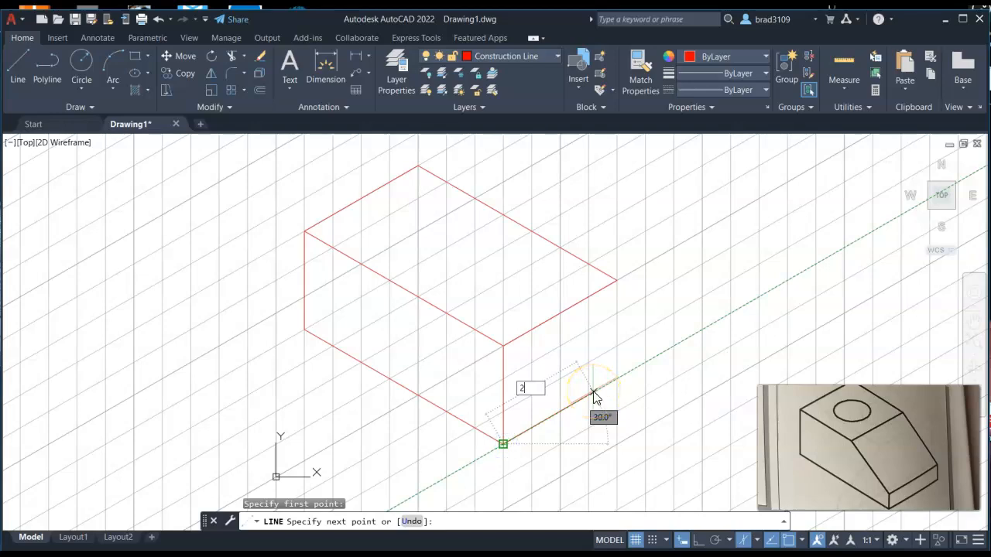
text(30)
key(Return)
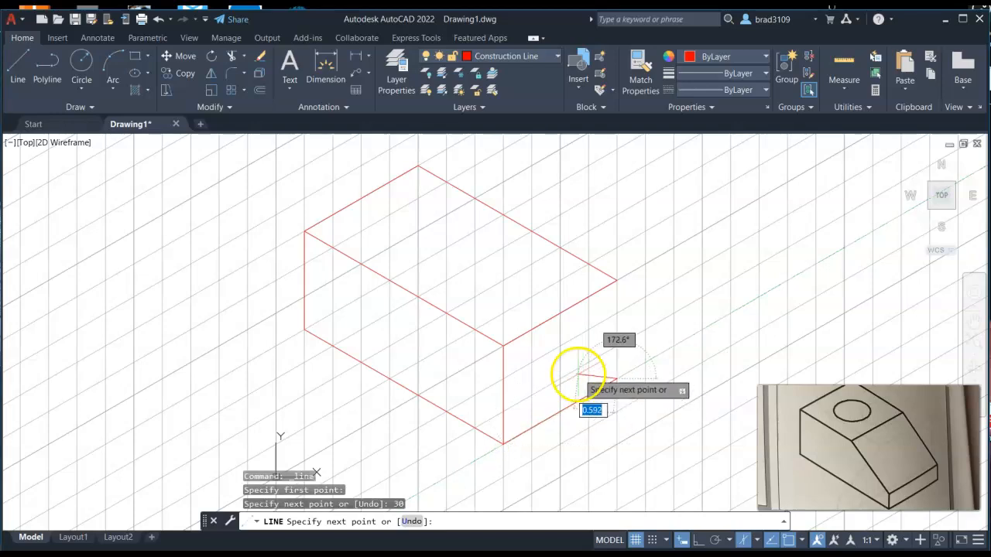
click(616, 280)
right_click(719, 244)
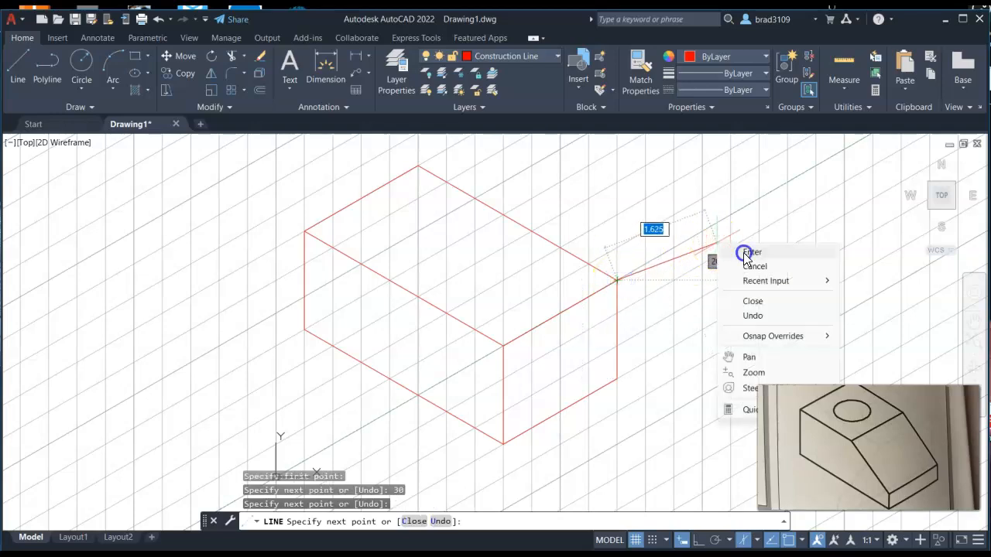
click(747, 252)
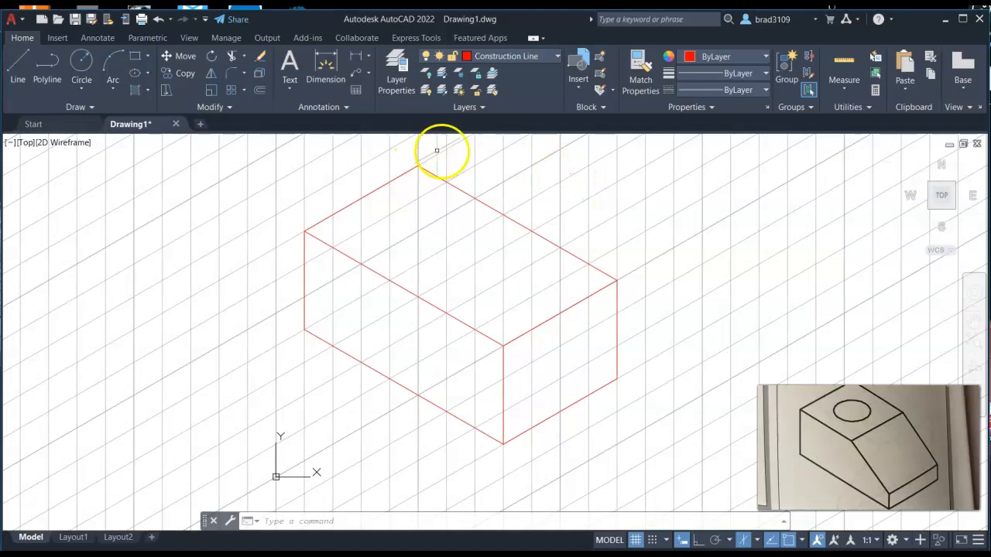
click(178, 73)
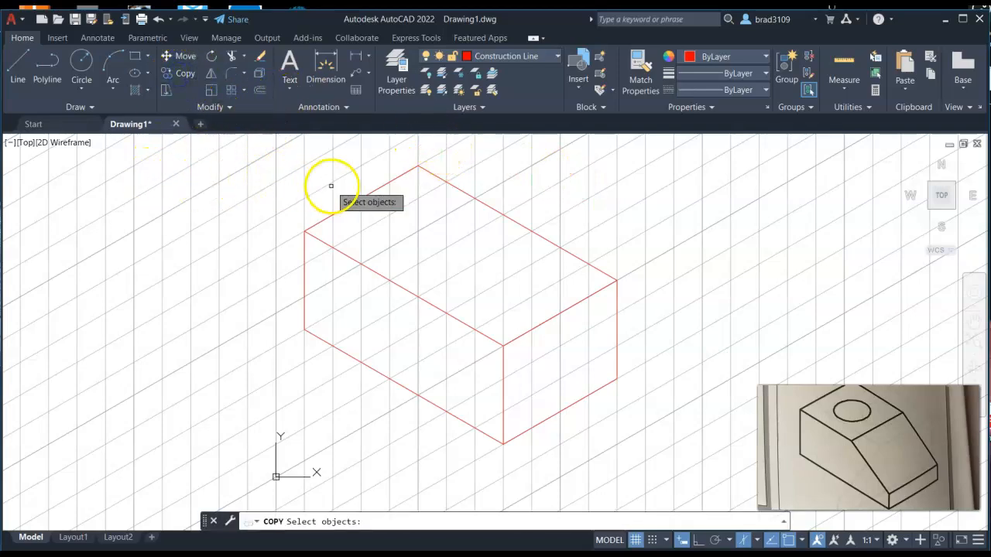
click(343, 207)
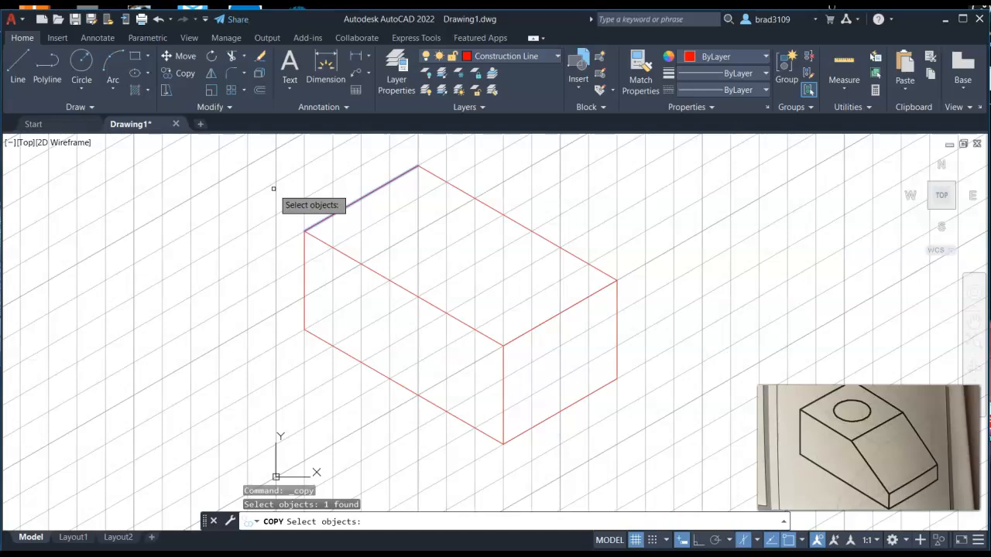
key(Return)
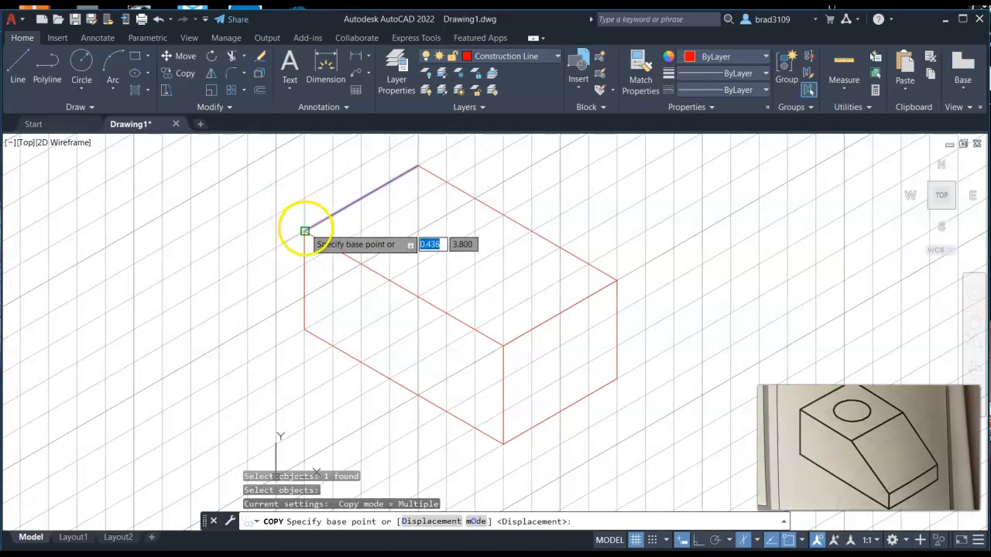
click(305, 230)
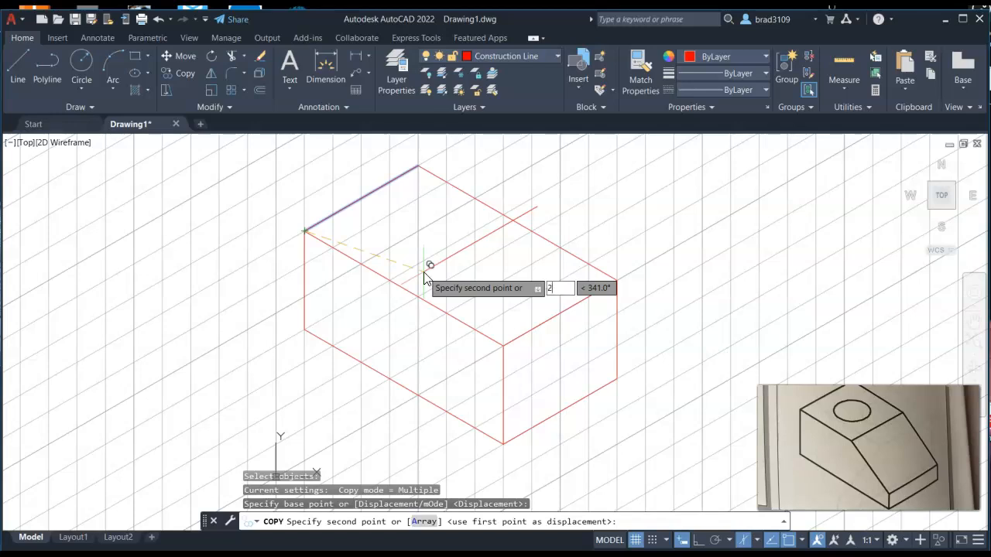
key(Tab)
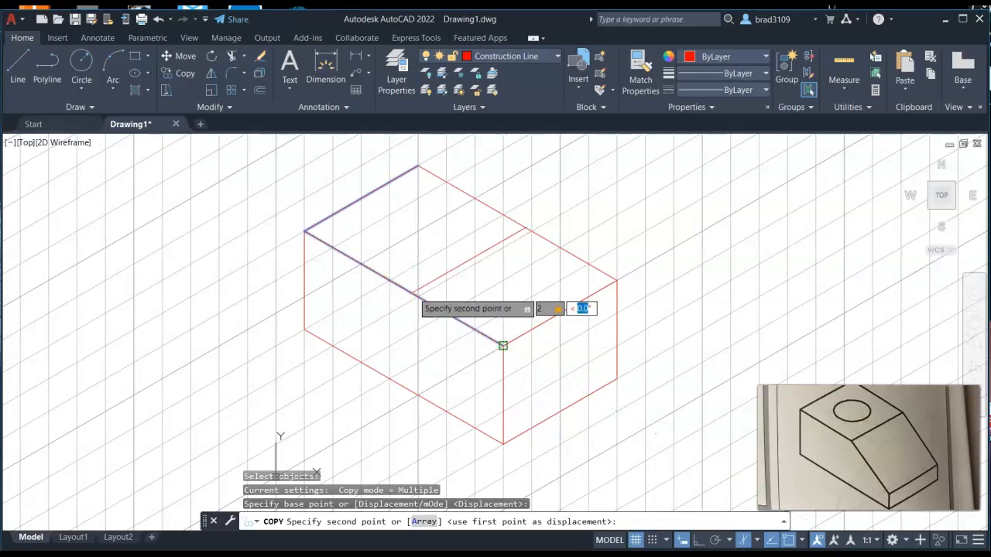
text(2)
key(Tab)
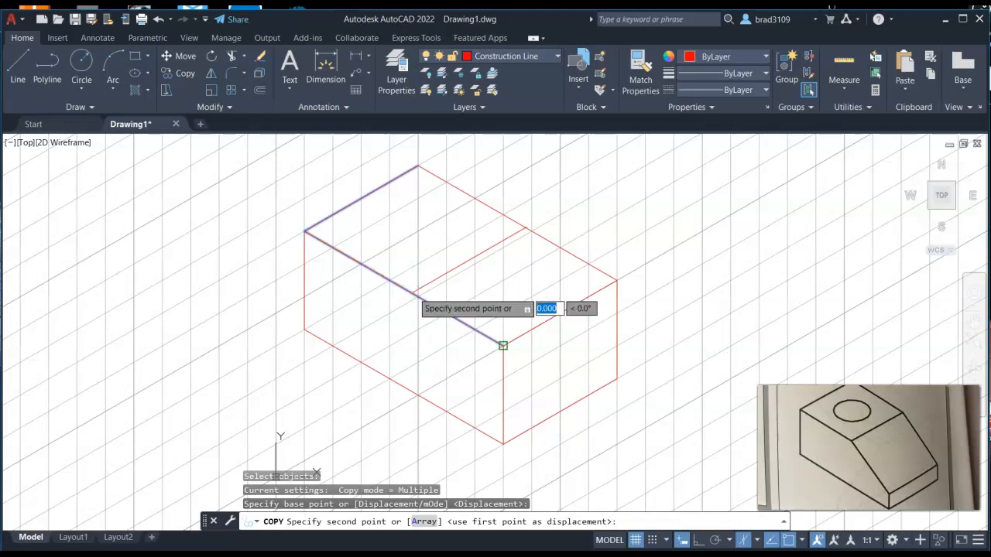
key(Escape)
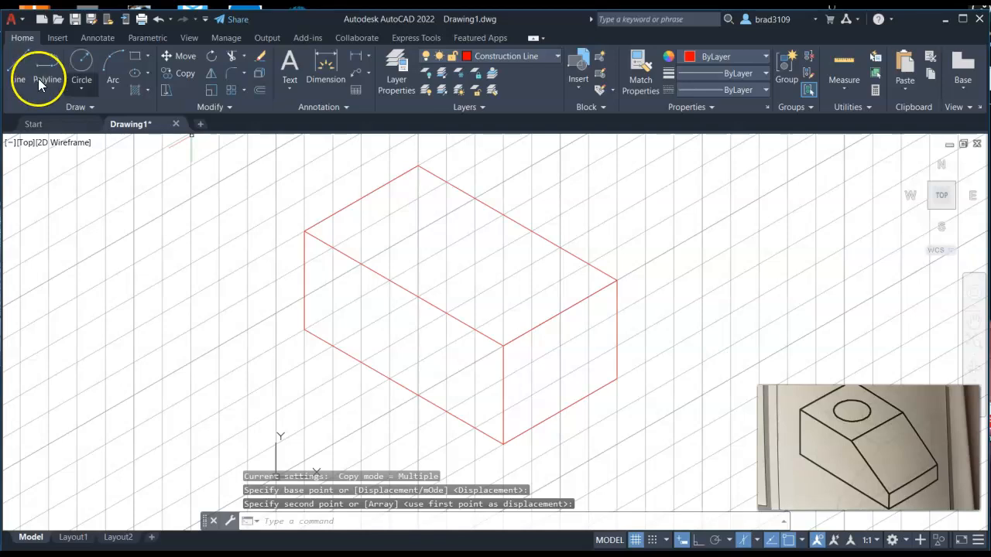
Step: Copy the top face's back-left edge 2 units at 330° with ortho turned off
click(182, 74)
click(336, 212)
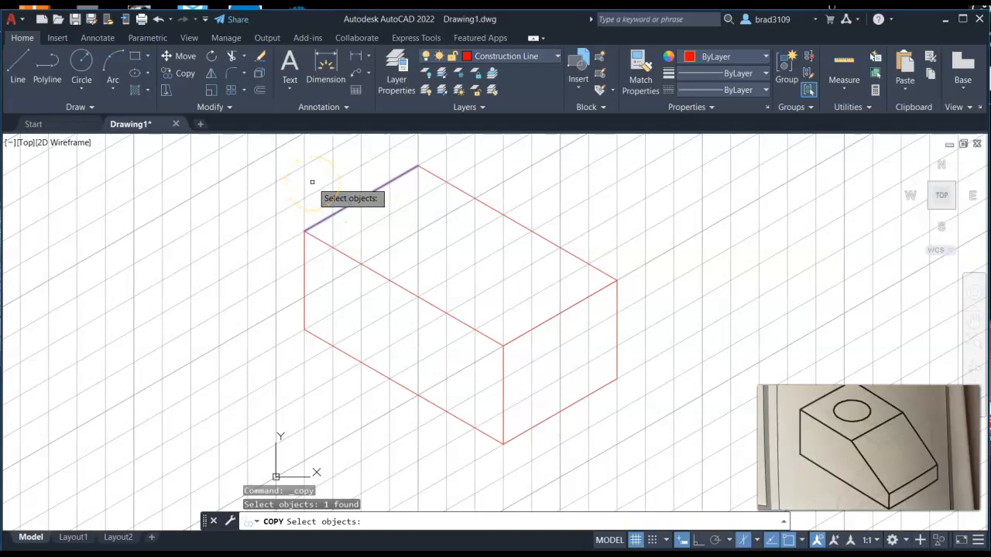
key(Return)
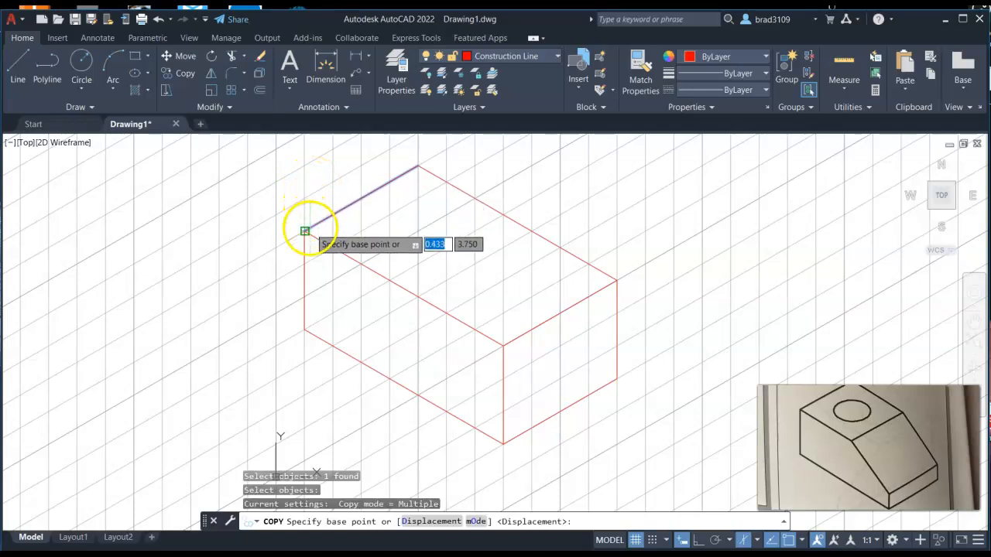
click(305, 230)
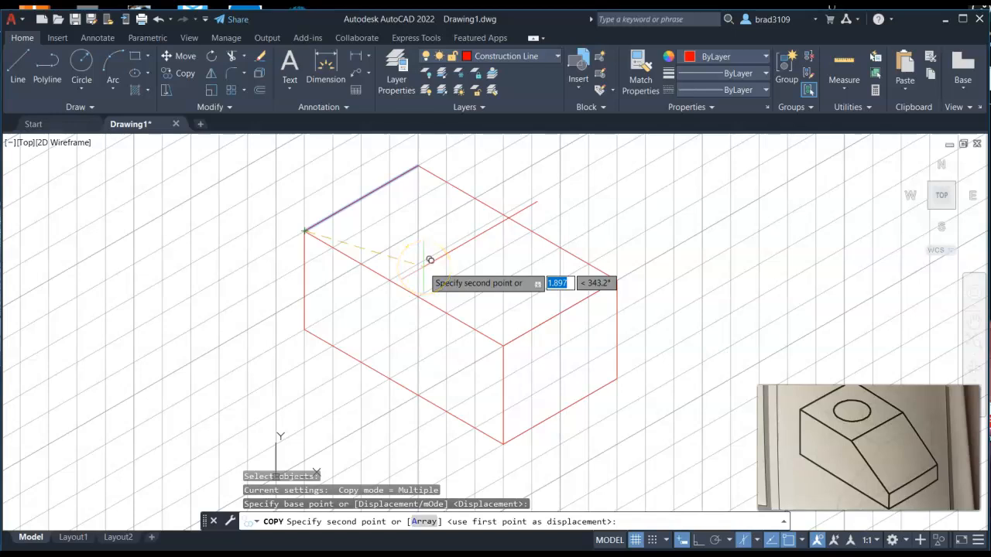
key(F8)
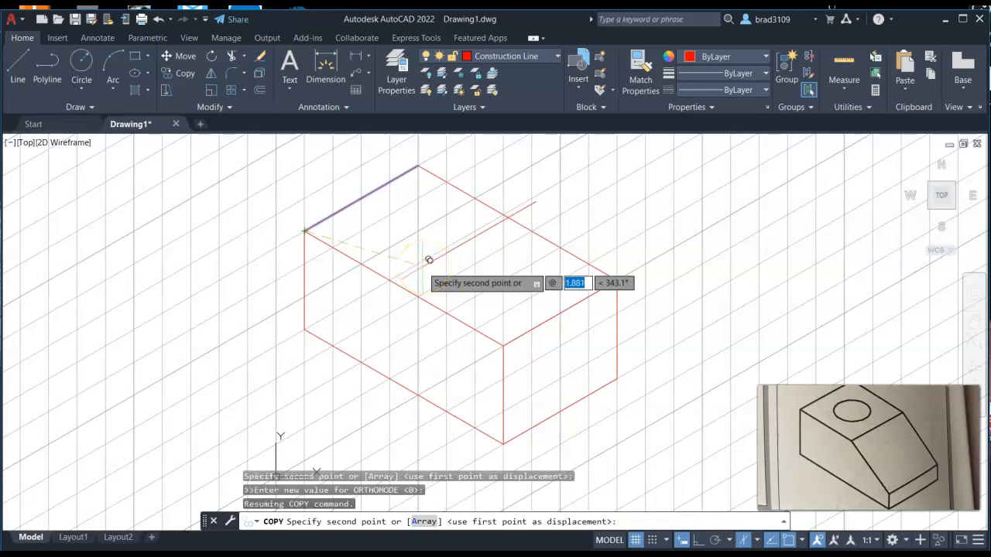
key(Tab)
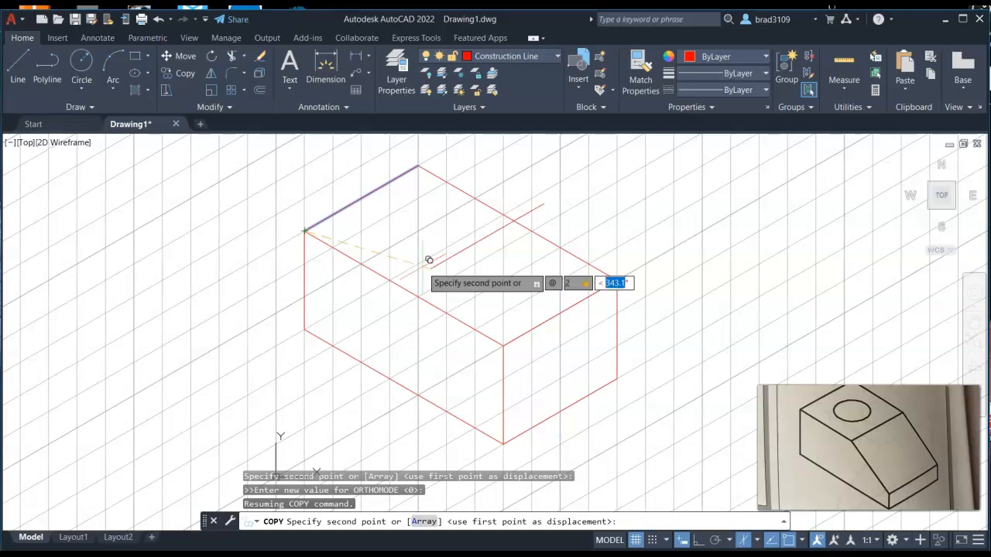
text(330)
key(Return)
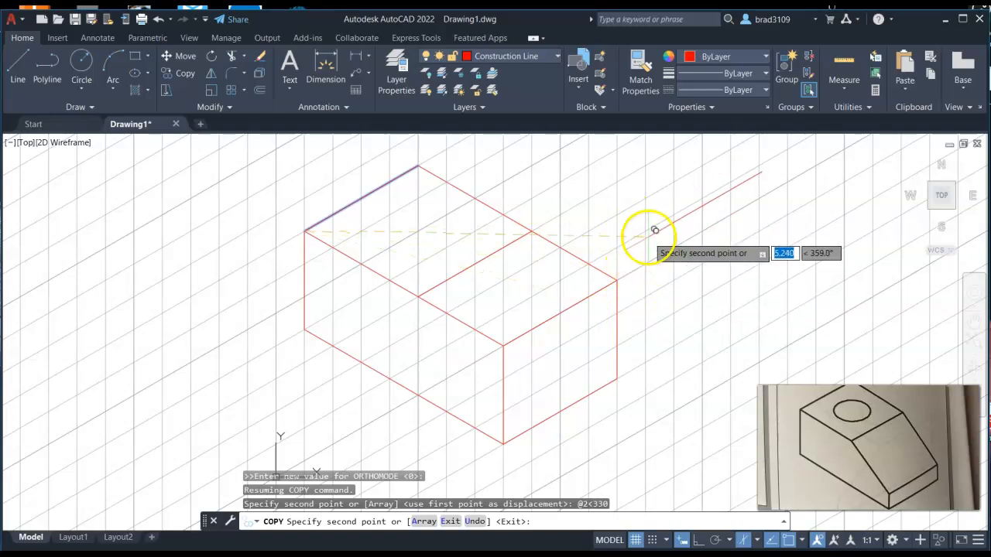
Step: Copy the right face's bottom front edge 0.5 units straight up at 90°
right_click(650, 239)
click(681, 247)
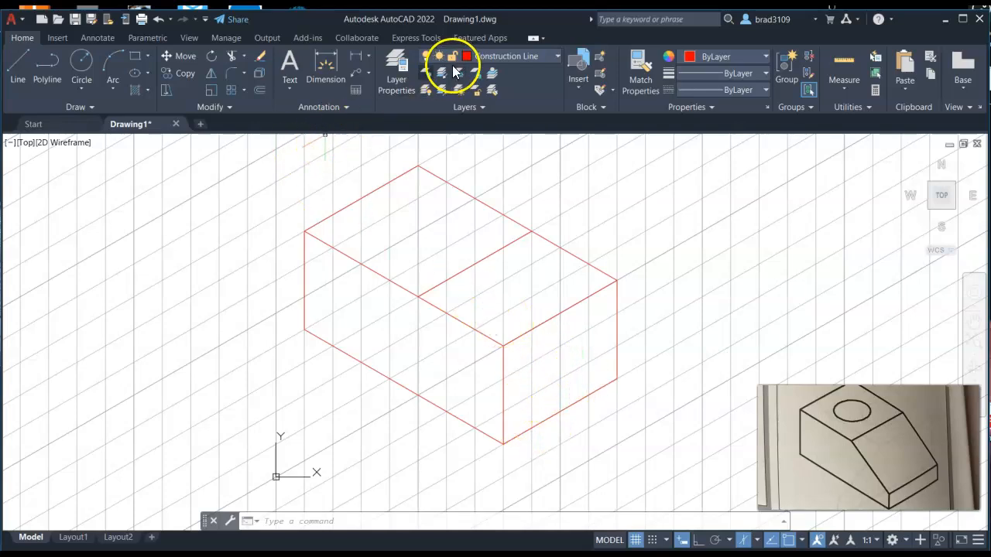
click(213, 56)
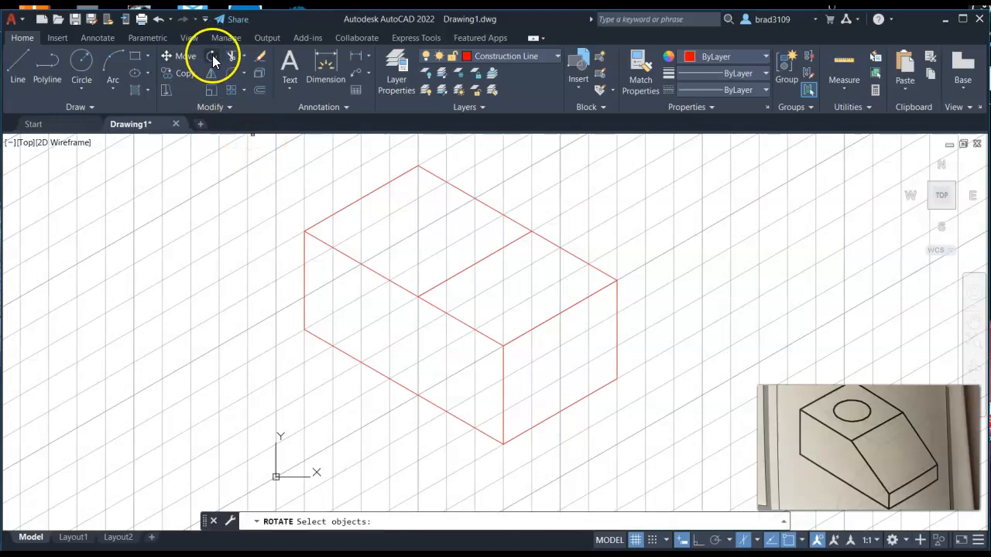
click(184, 72)
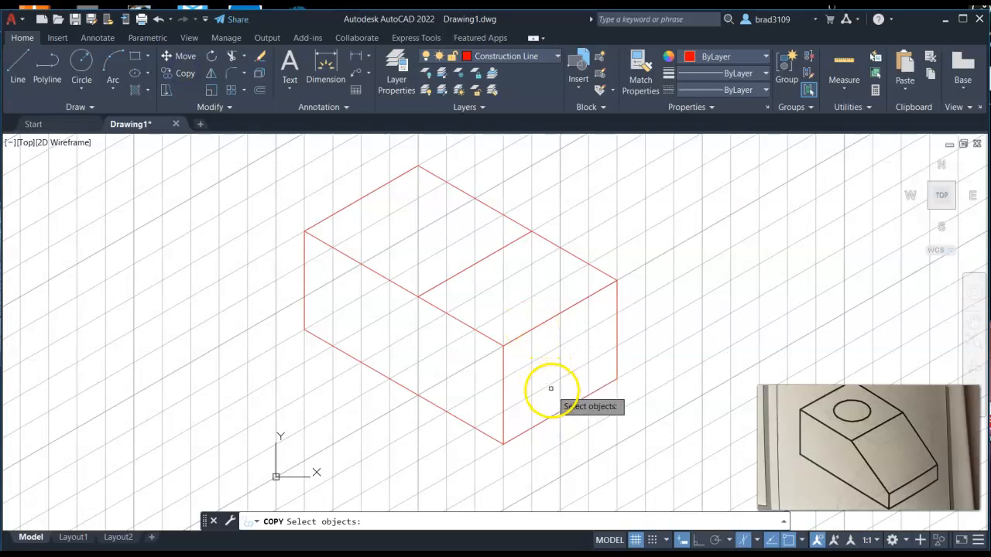
click(551, 416)
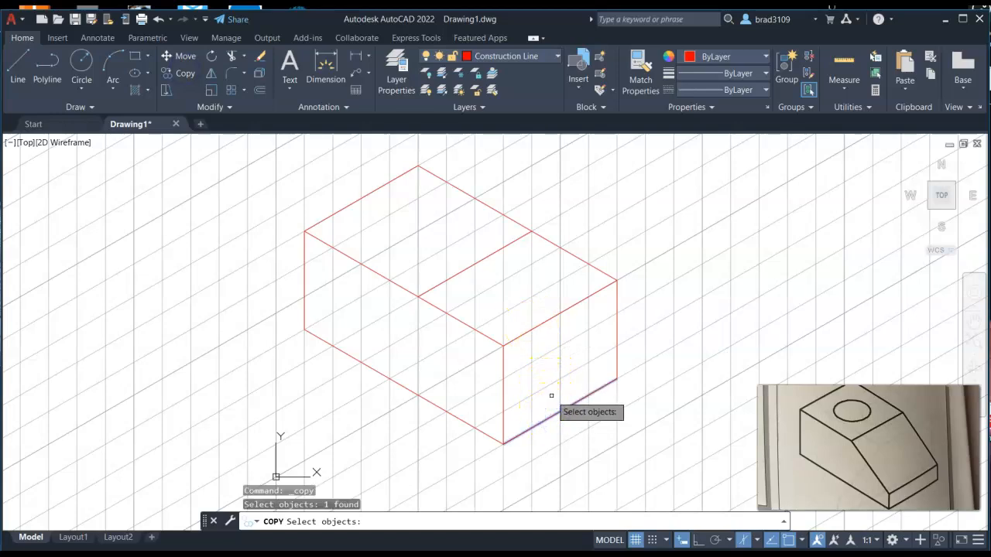
key(Return)
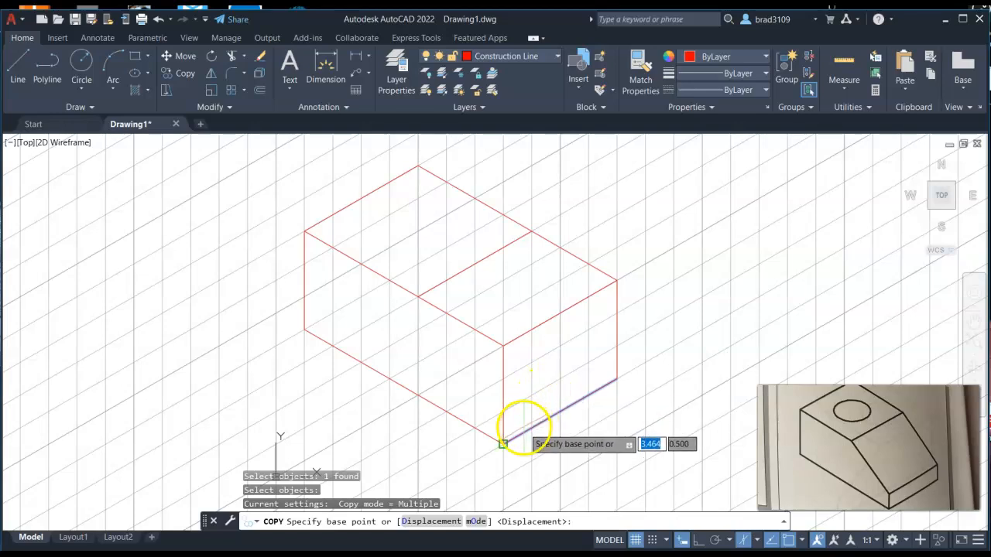
click(523, 431)
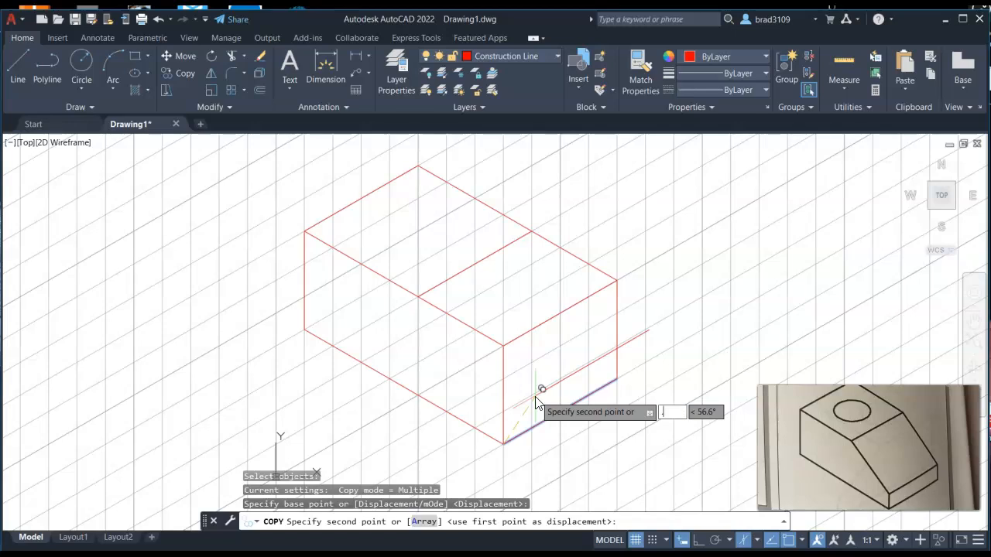
key(Tab)
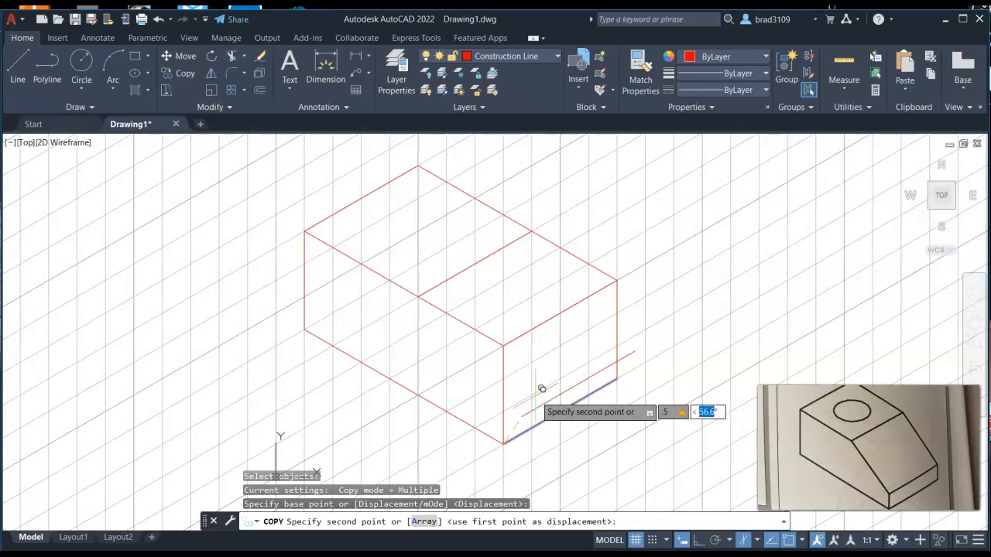
text(90)
key(Return)
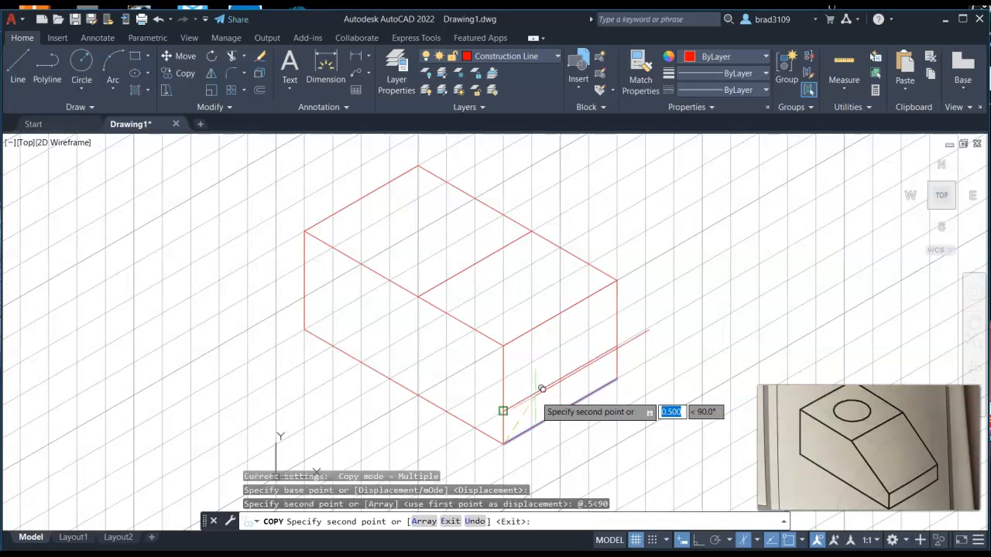
right_click(673, 331)
click(712, 341)
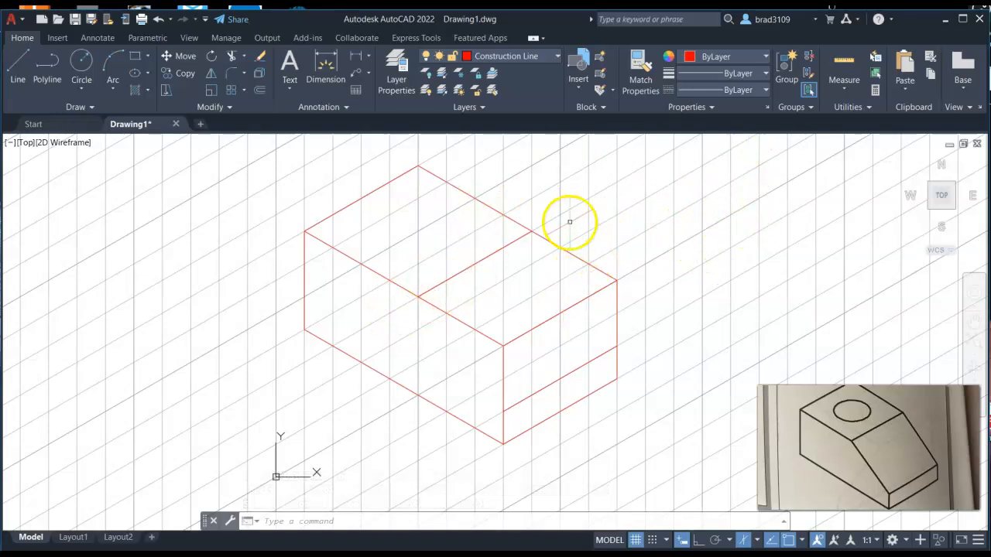
Step: Make layer 0 current and trace the left face outline, ending with a sloped edge from the top face down to the copied edge
click(545, 55)
click(479, 73)
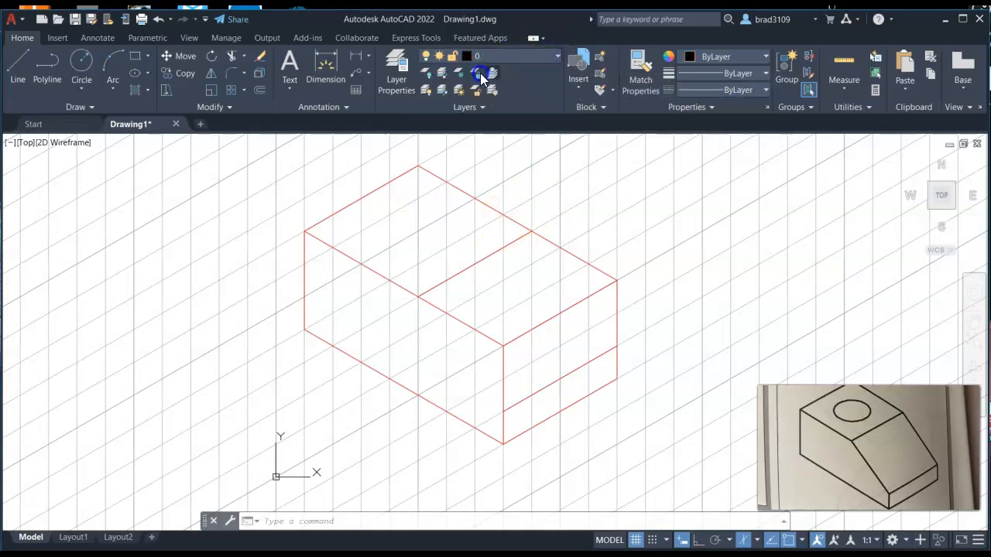
click(14, 65)
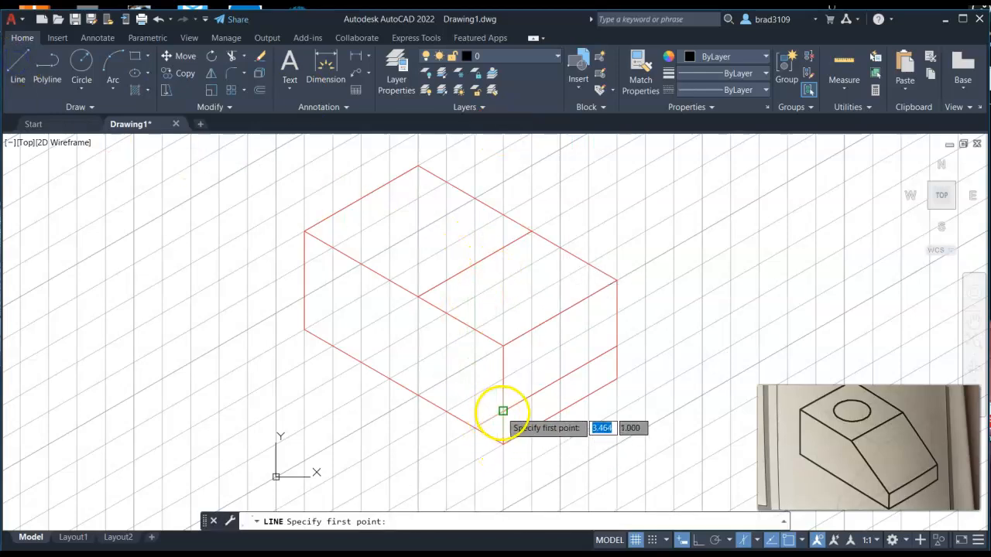
click(503, 443)
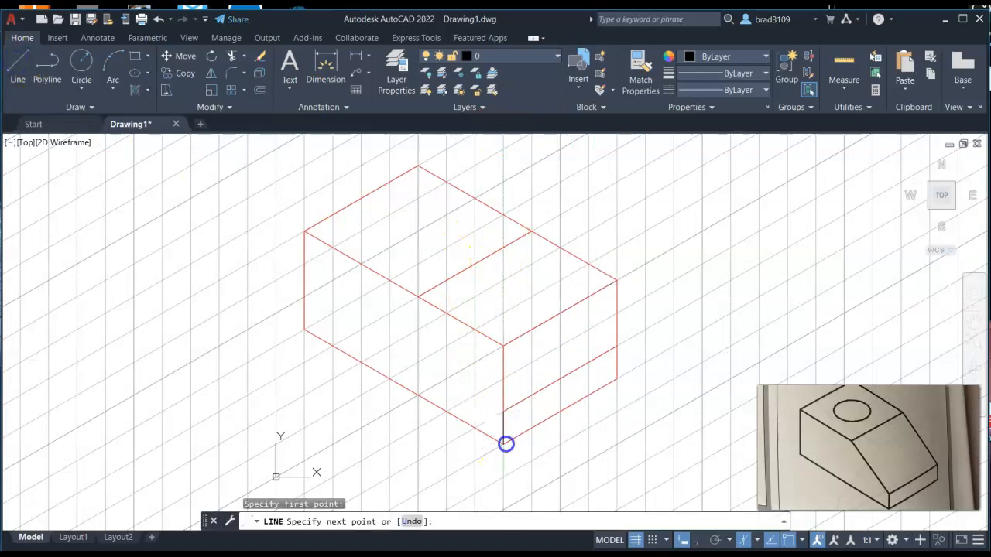
click(305, 328)
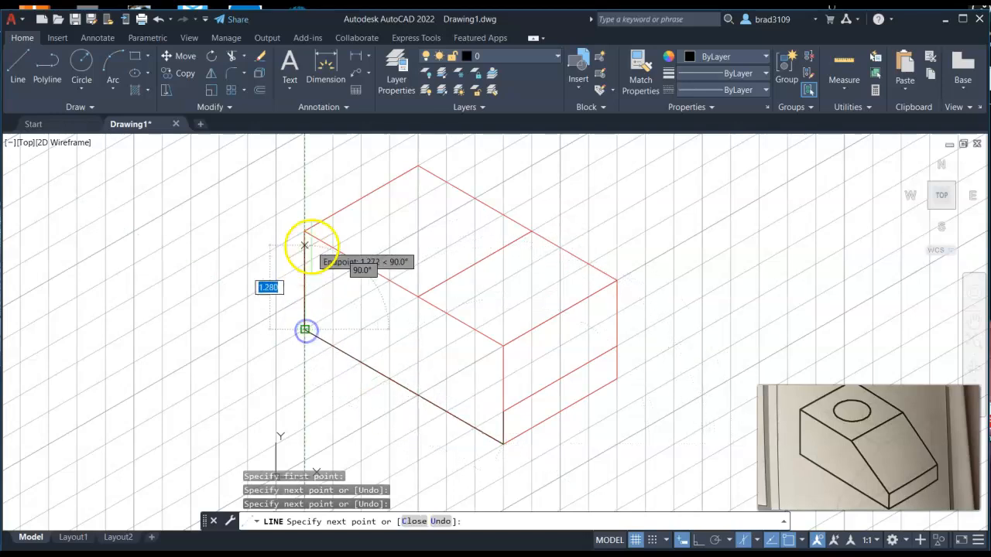
click(305, 230)
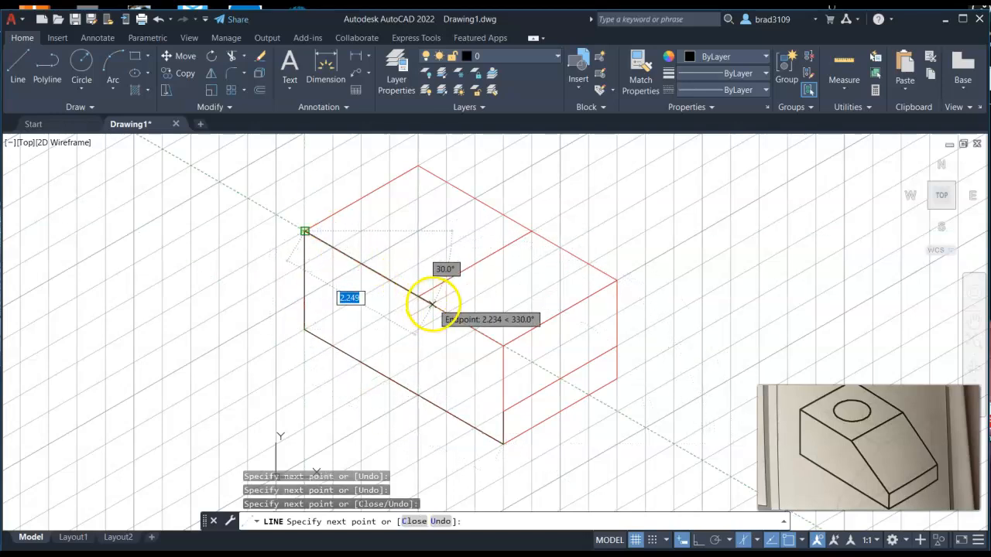
click(418, 297)
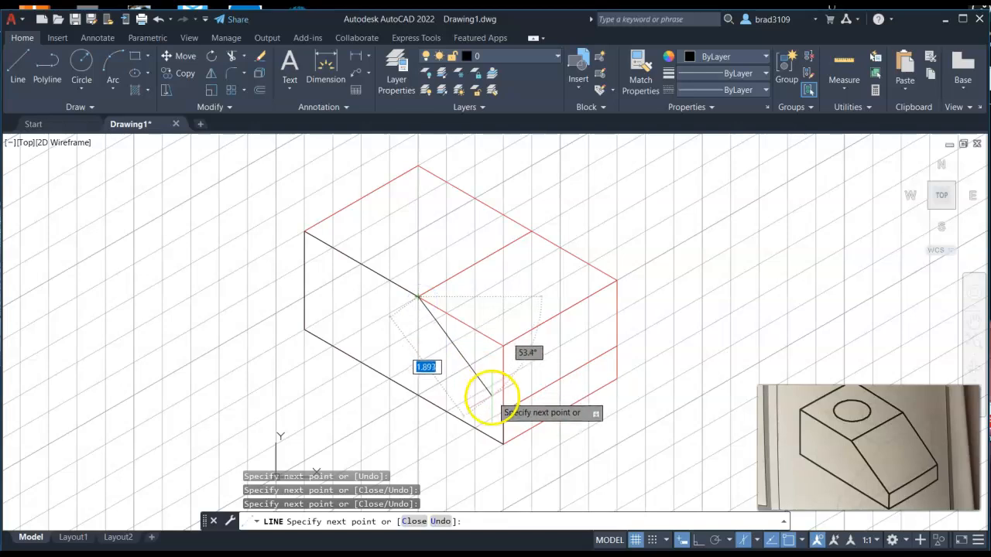
click(503, 410)
right_click(681, 251)
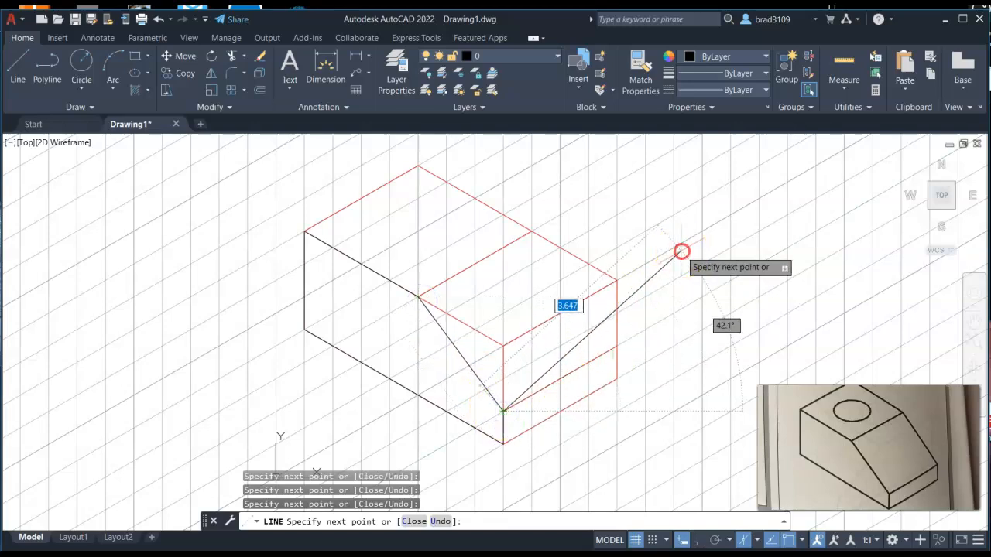
click(706, 261)
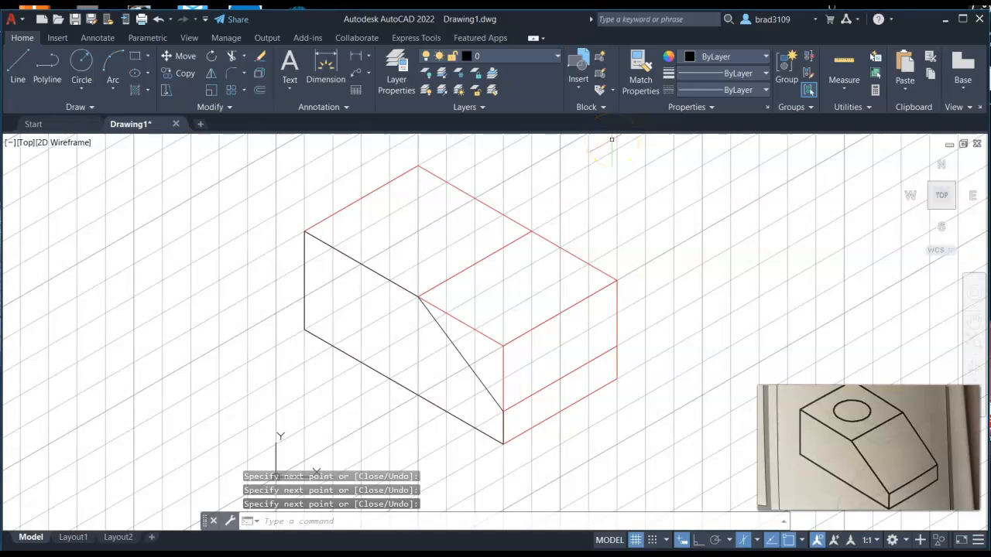
Step: Turn off the grid display
key(F7)
key(F7)
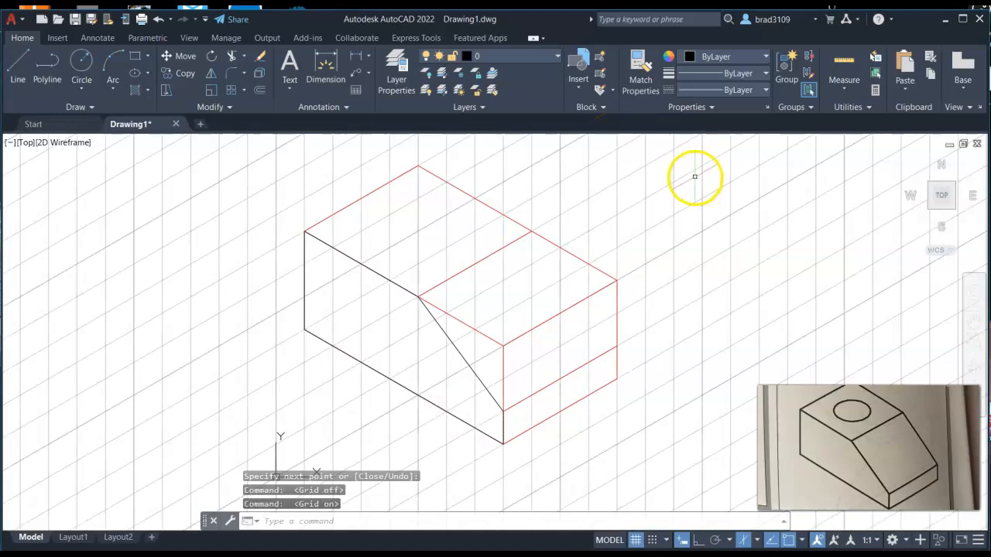
key(F7)
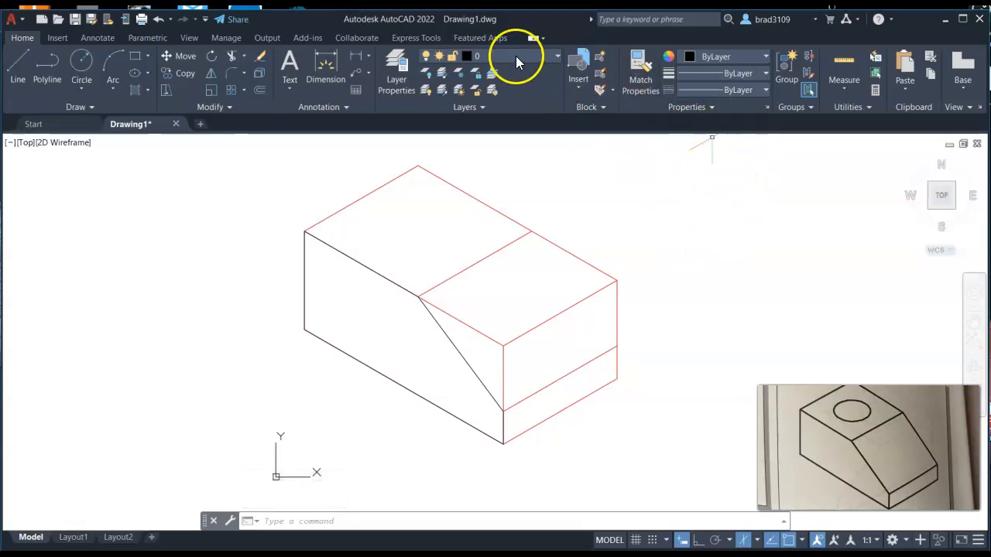
Step: Trace the flat back portion of the top face on layer 0 with a closed four-line outline
click(17, 64)
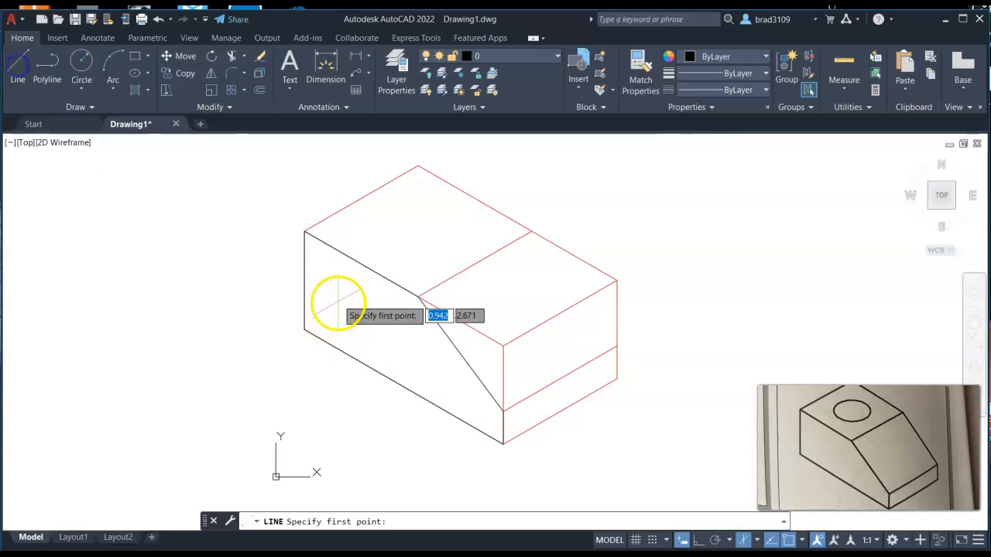
click(305, 231)
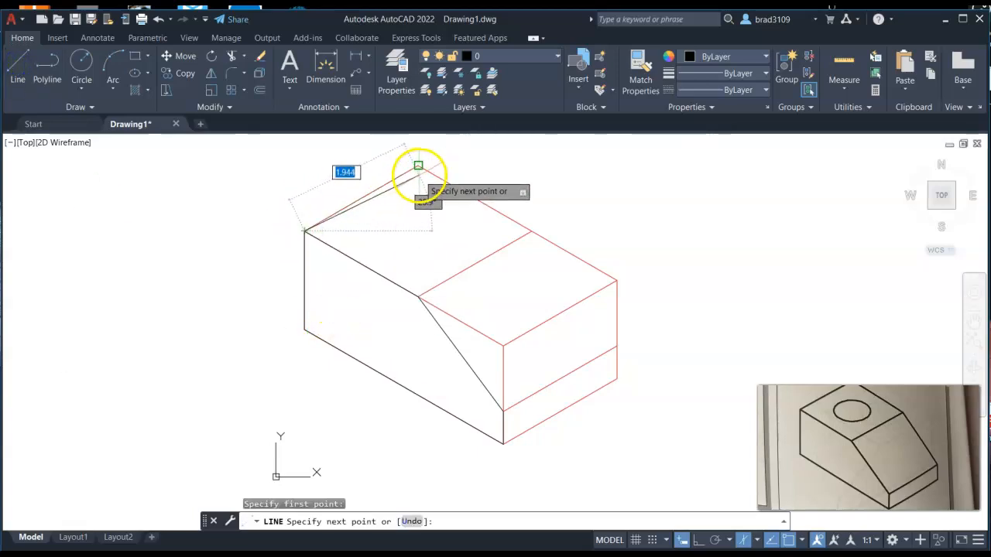
click(418, 165)
click(532, 229)
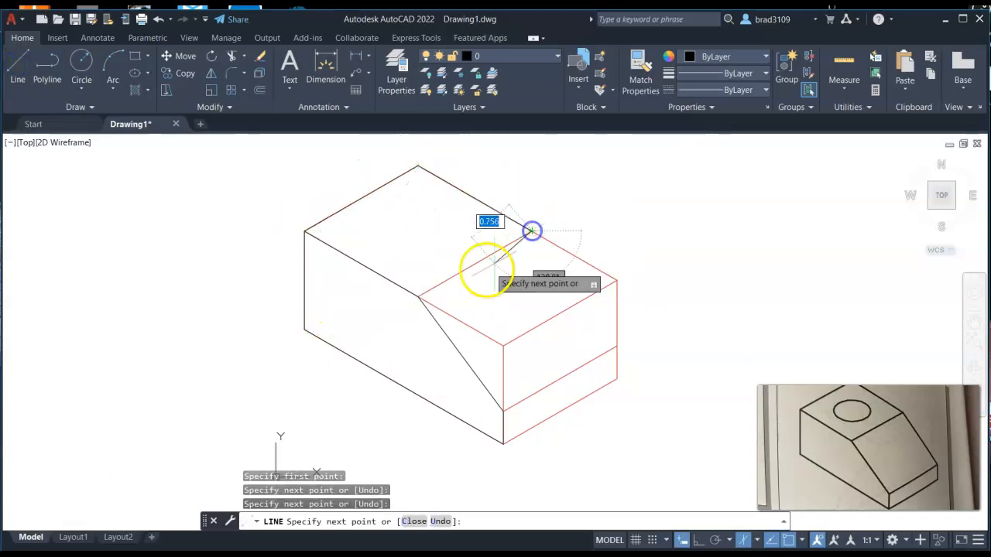
click(417, 297)
right_click(668, 175)
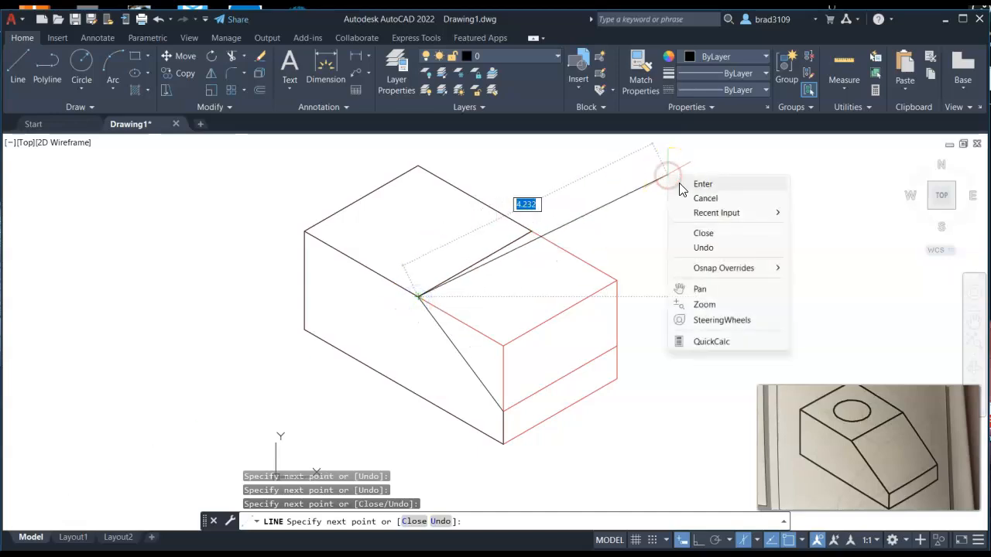
click(685, 183)
Step: Repeat Line and trace the 0.5-unit strip along the bottom of the right face
right_click(636, 198)
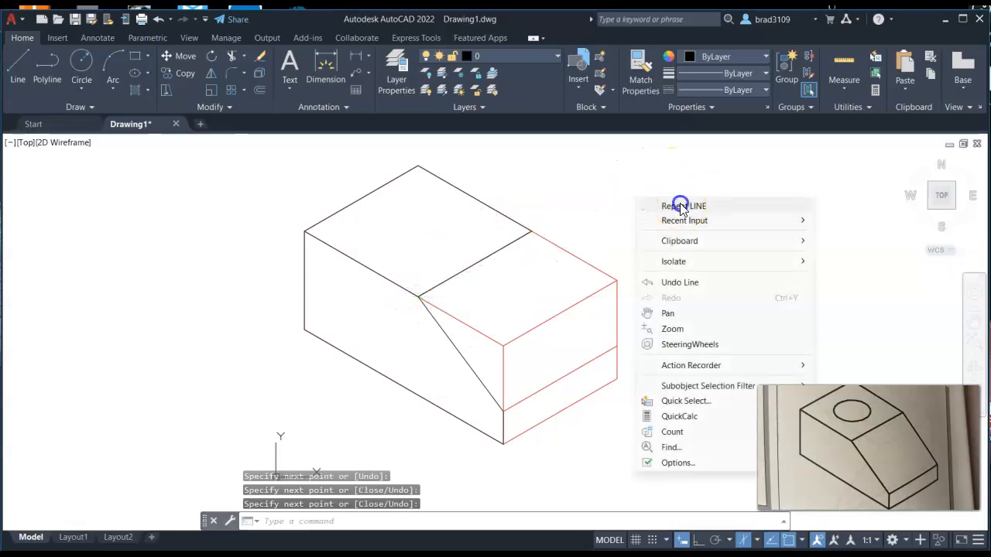
click(681, 206)
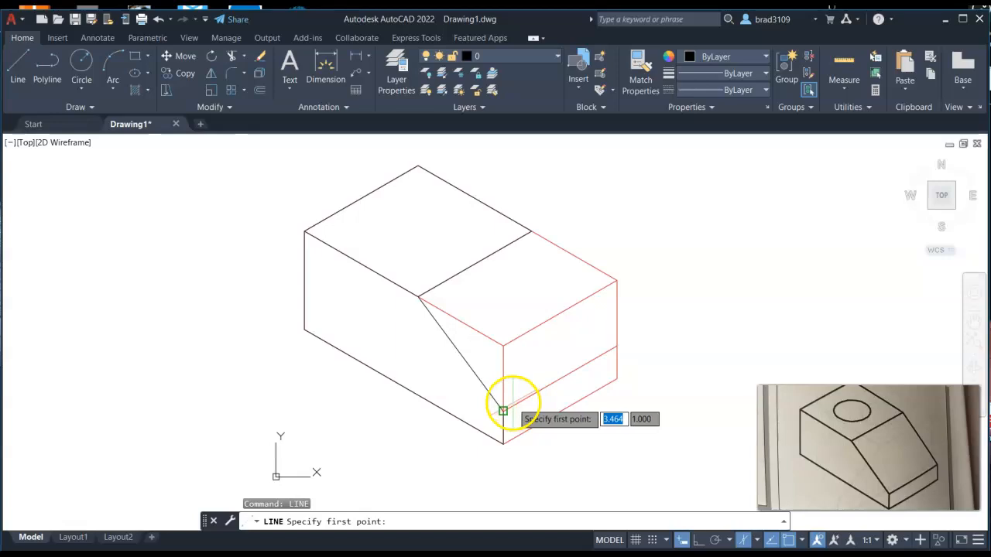
click(502, 411)
click(616, 345)
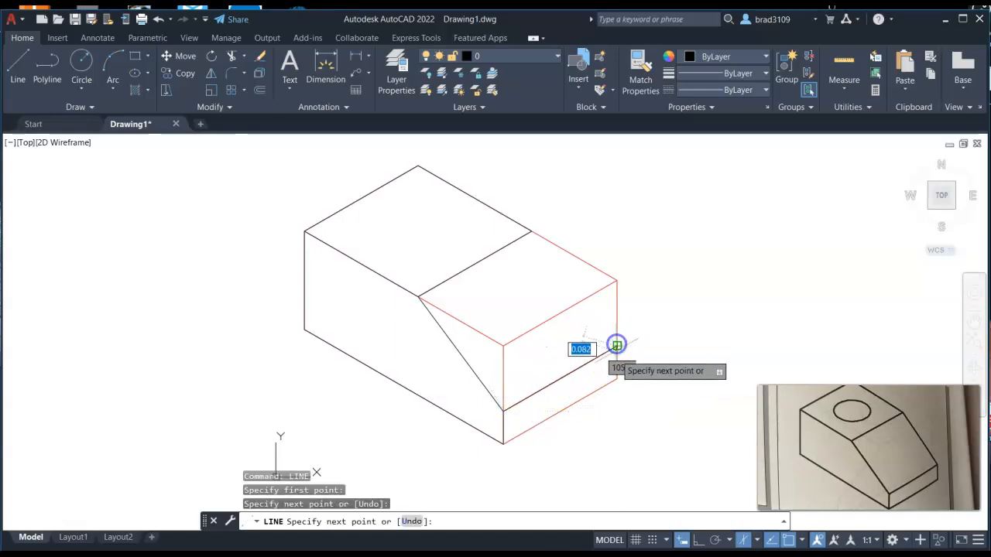
click(616, 378)
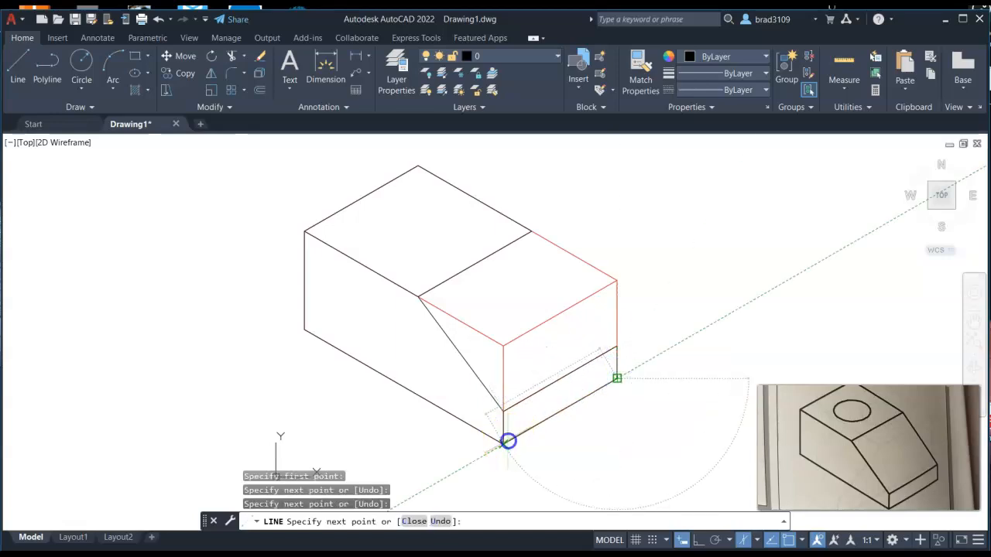
click(507, 440)
right_click(751, 295)
click(764, 304)
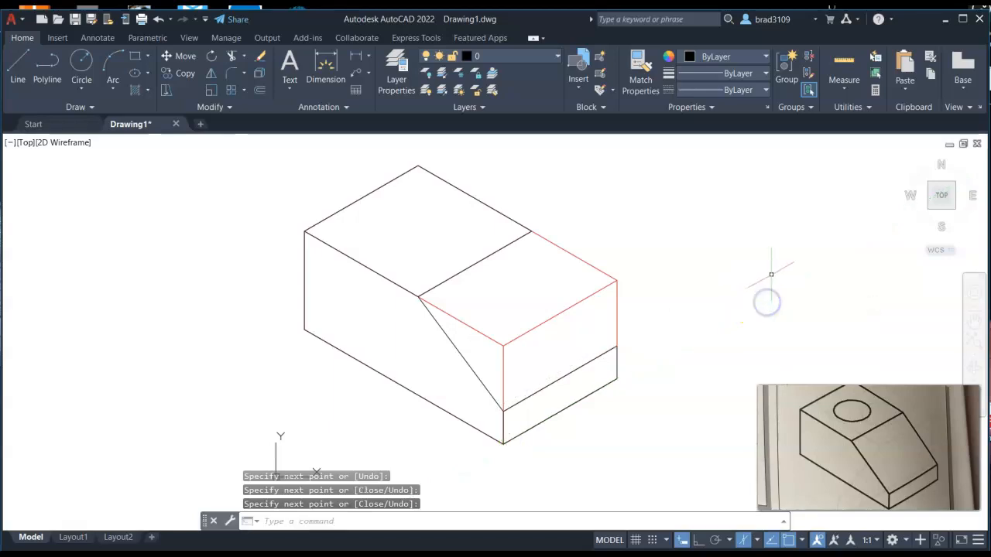
Step: Repeat Line and draw the right-side sloped edge from the strip's top back corner up to the top face's back corner
right_click(691, 206)
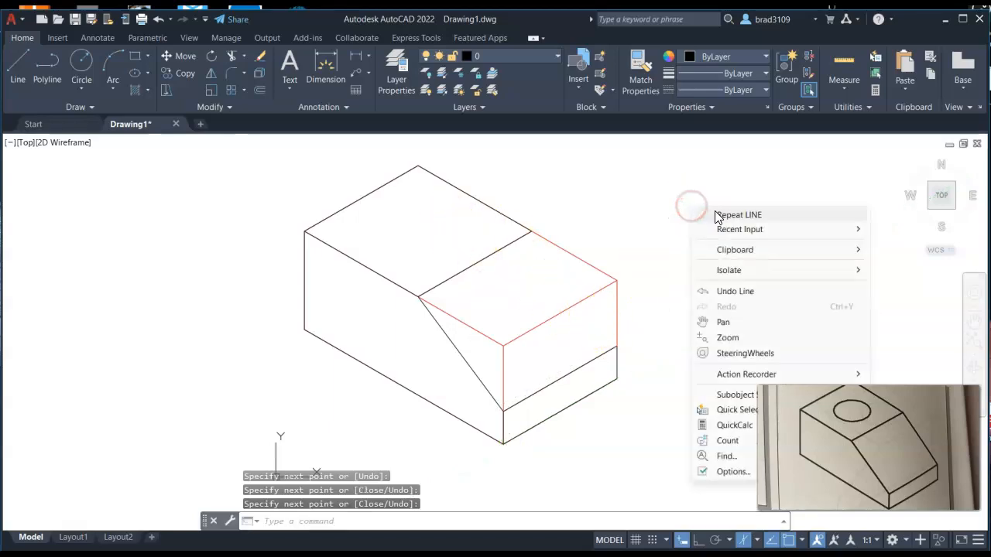
click(715, 216)
click(617, 346)
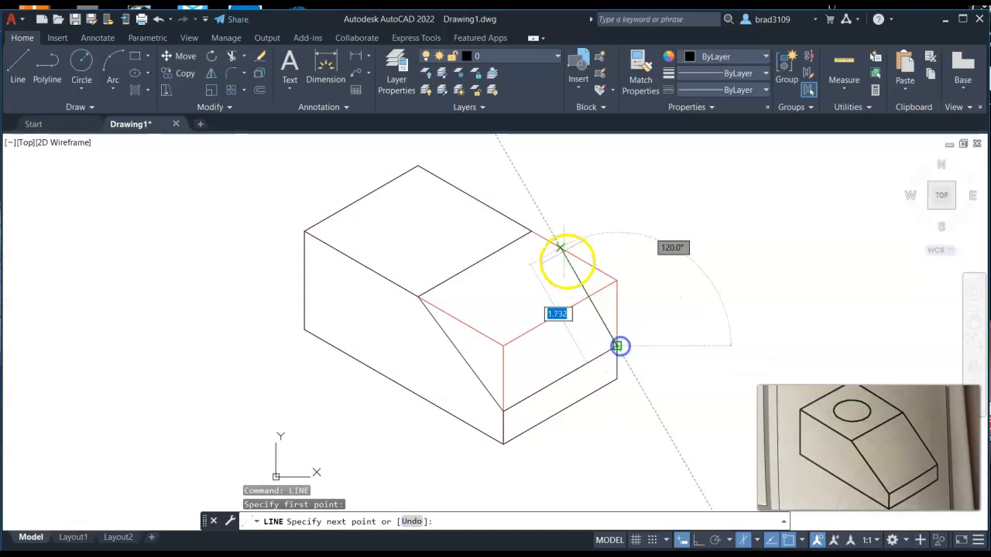
click(531, 229)
right_click(695, 208)
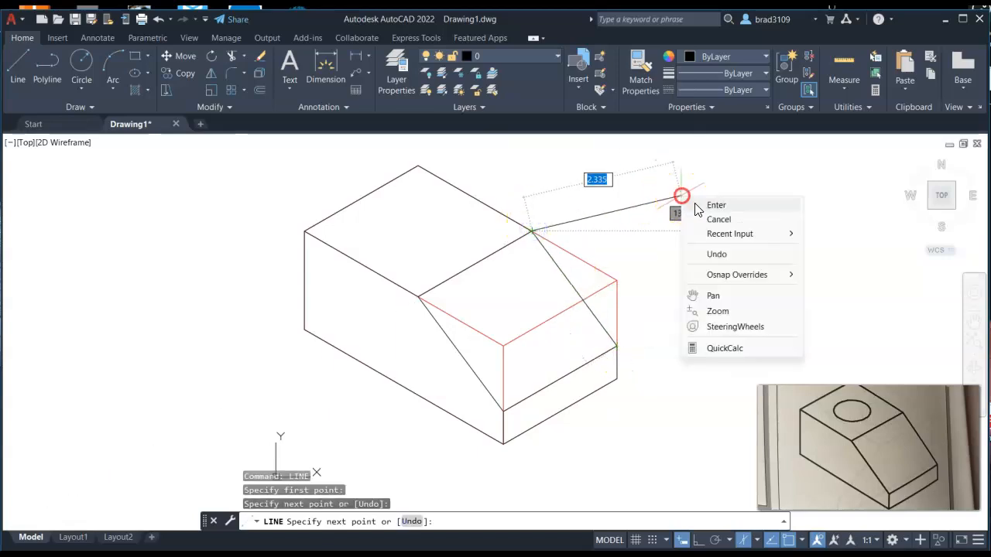
click(714, 204)
Step: Toggle the Construction Line layer off and back on to preview the outline, then make Hidden the current layer
click(548, 57)
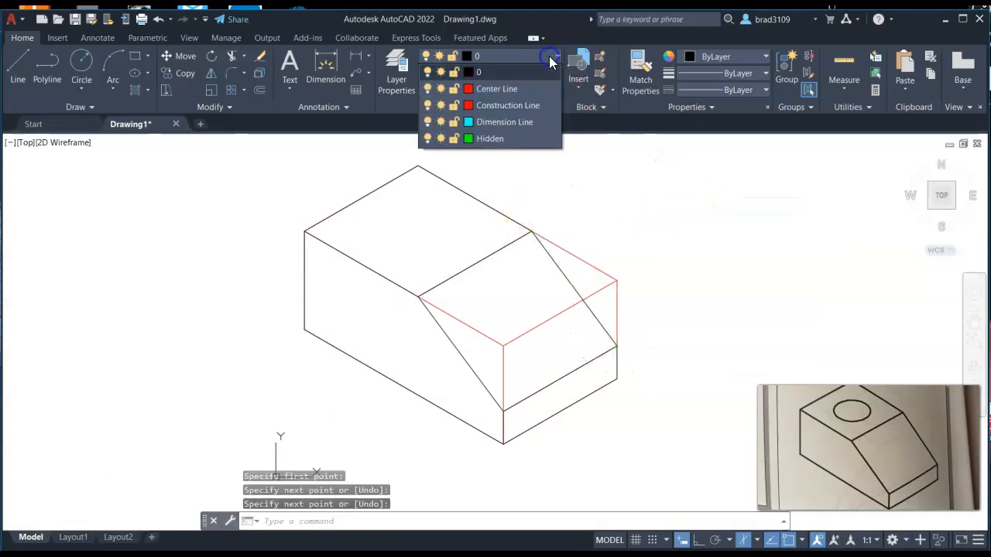
click(428, 105)
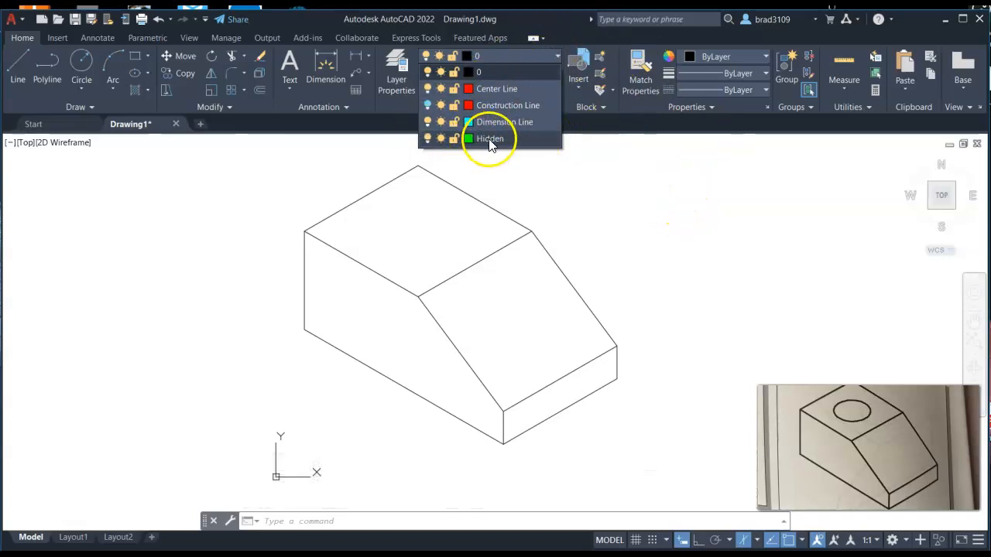
click(426, 105)
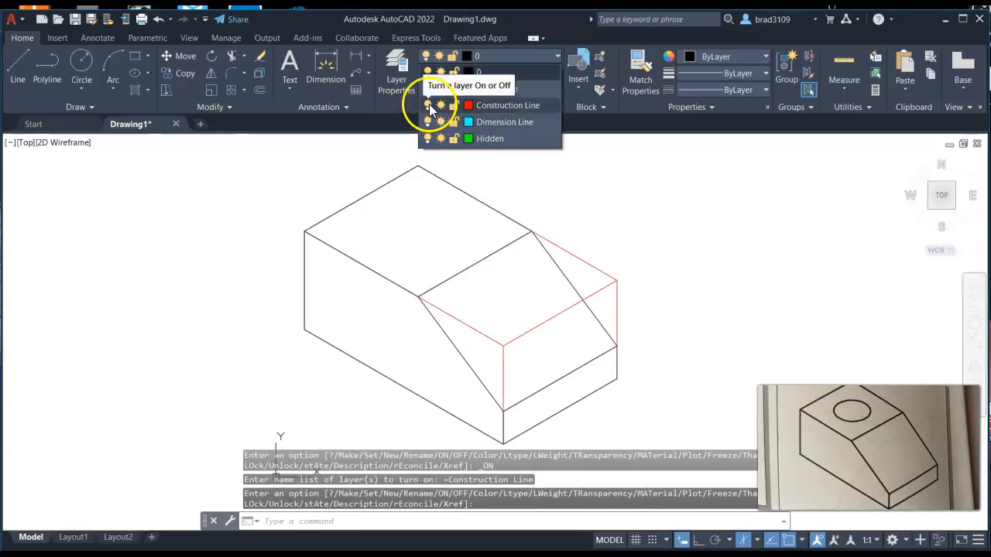
click(495, 139)
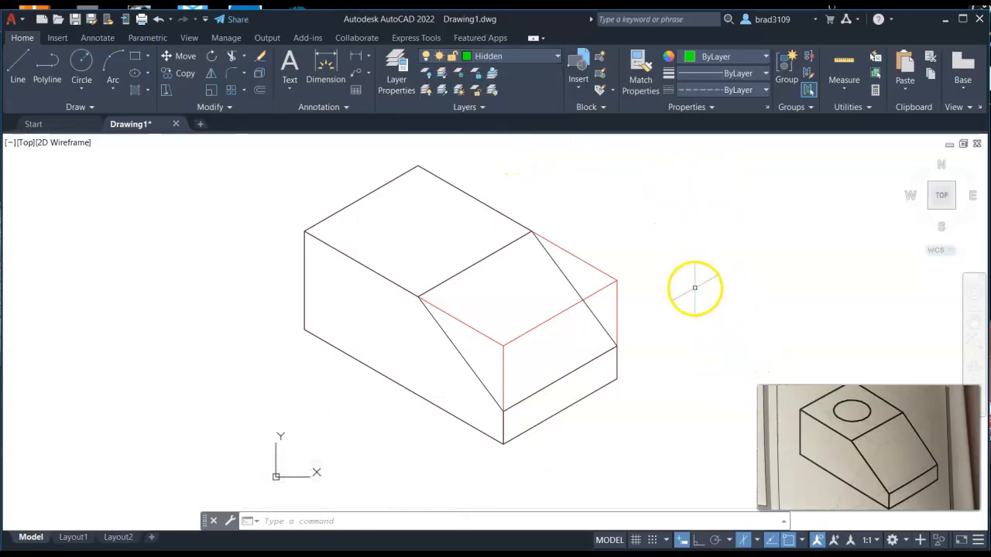
Step: Turn on the grid and draw hidden back edges: a 1.5-unit line at 90° down from the top back corner, then to the left corner
key(F7)
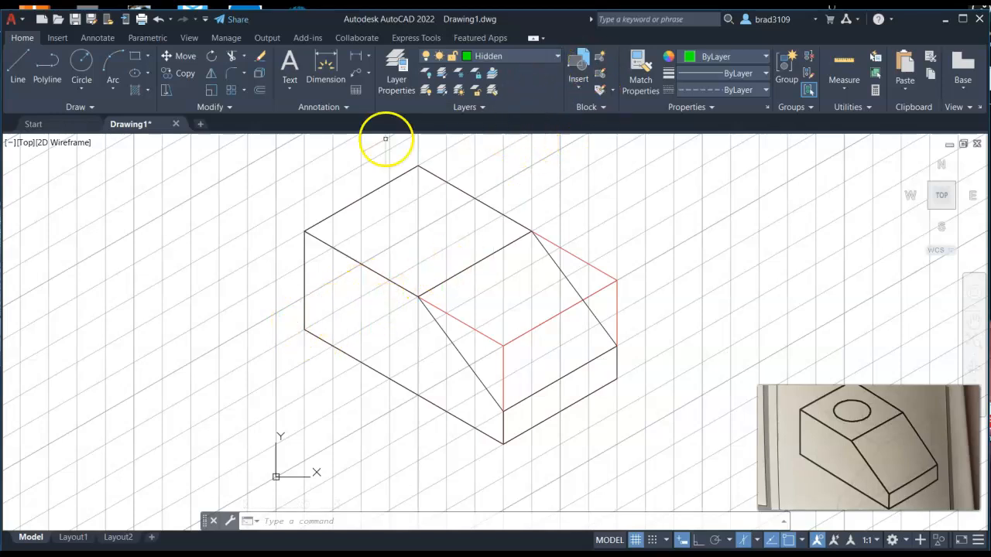
click(19, 68)
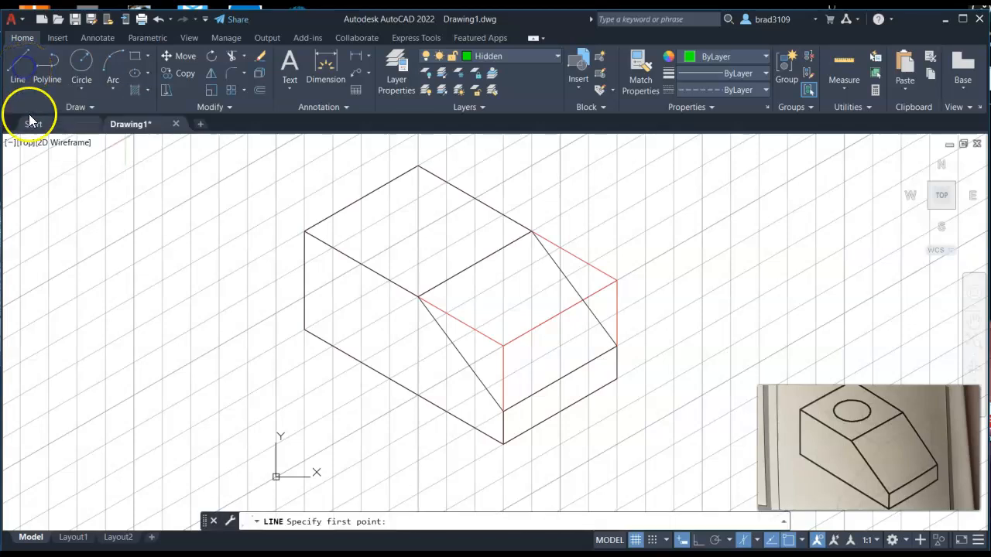
click(417, 165)
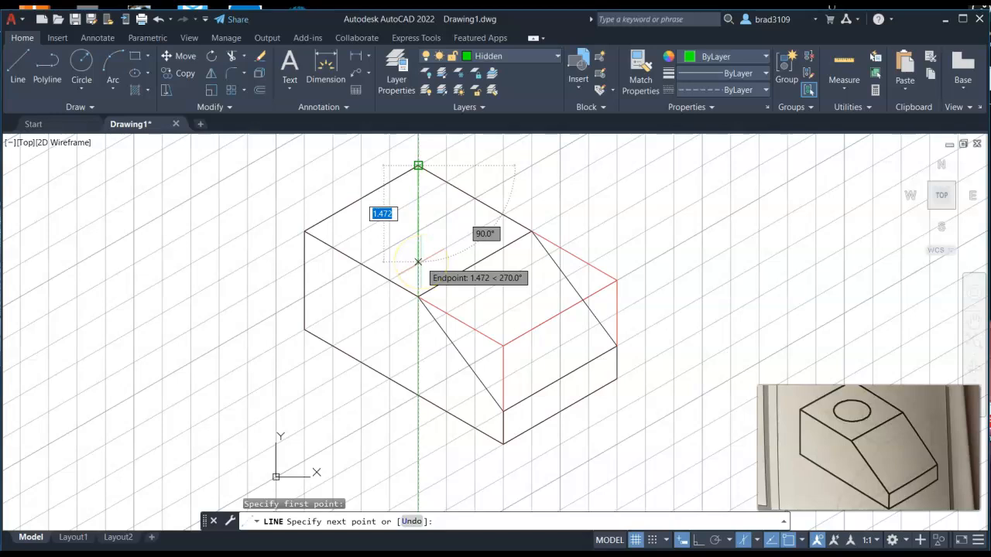
text(1.5)
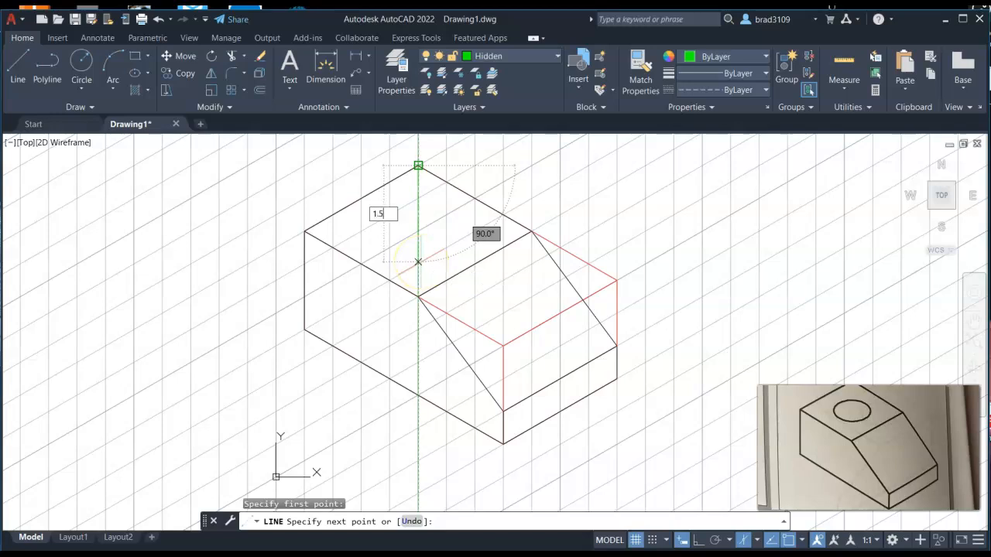
key(Tab)
text(90)
key(Return)
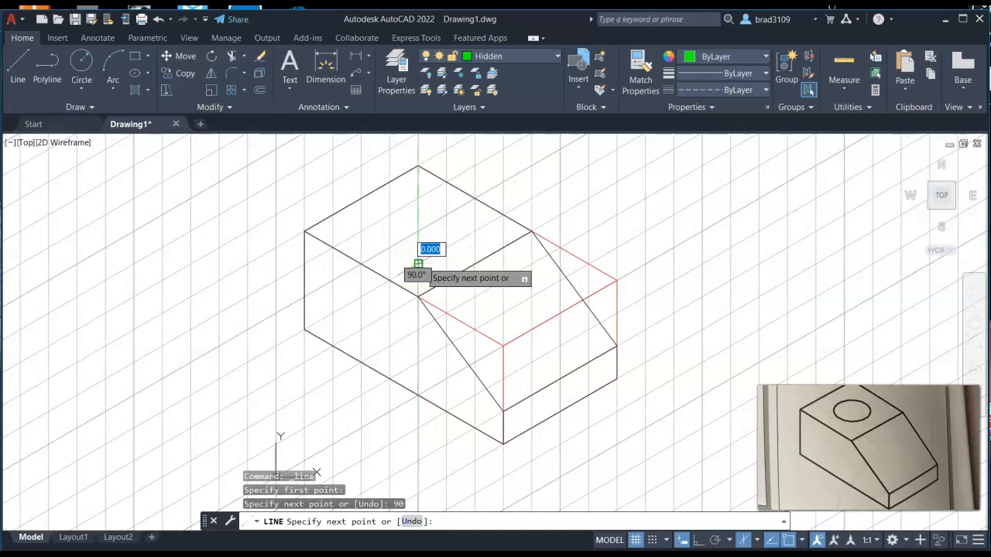
click(304, 328)
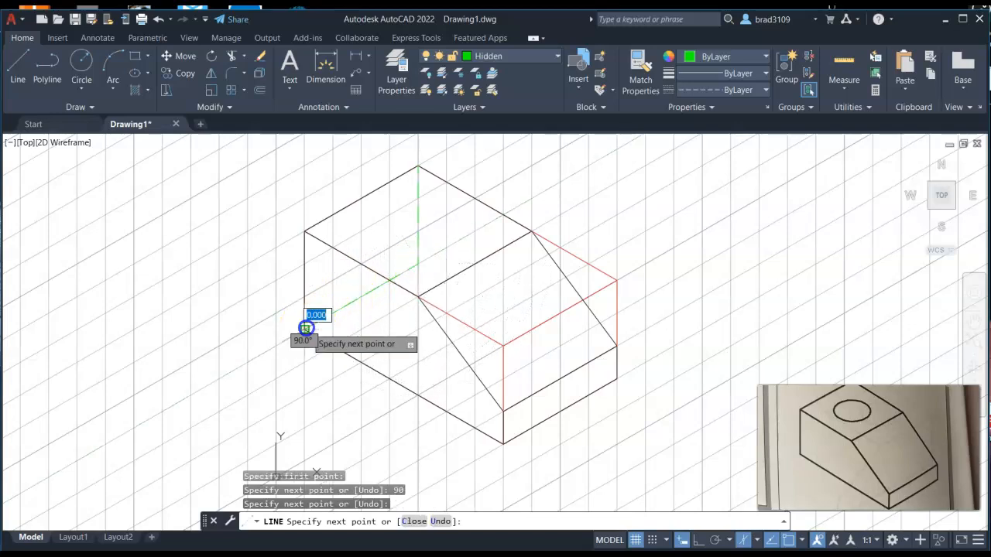
right_click(214, 322)
click(241, 330)
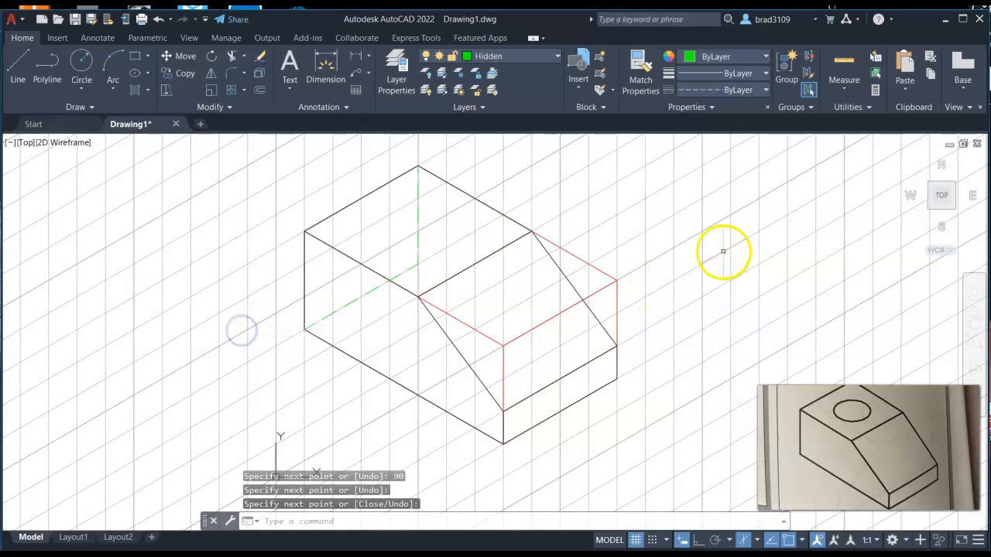
Step: Repeat Line and draw the hidden bottom edge from that hidden corner to the bottom corner of the right face
right_click(634, 187)
click(663, 192)
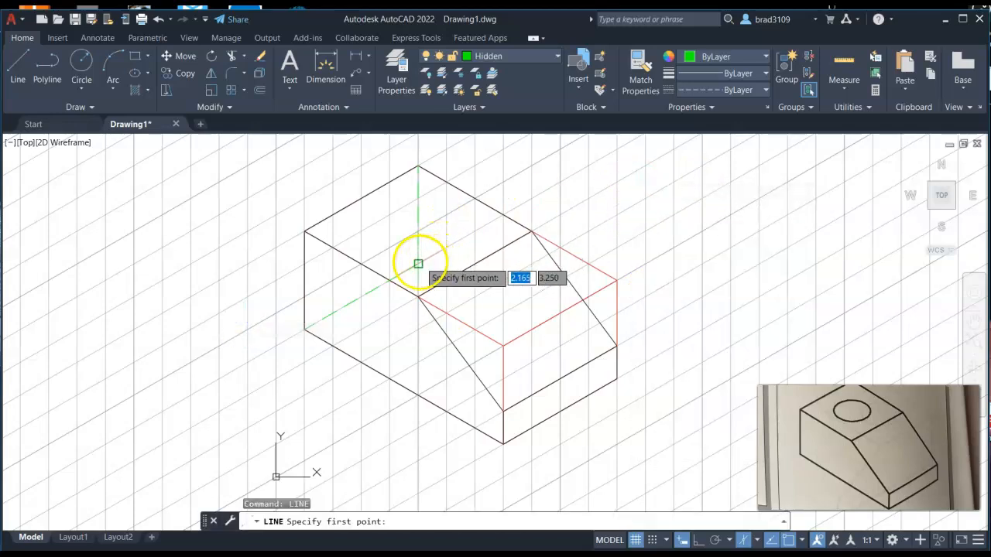
click(418, 264)
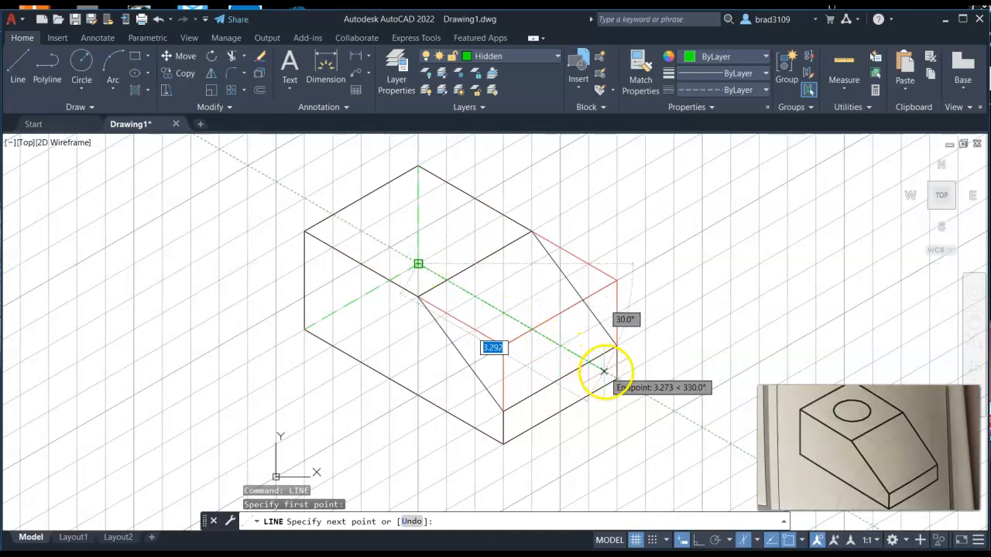
click(615, 377)
right_click(704, 287)
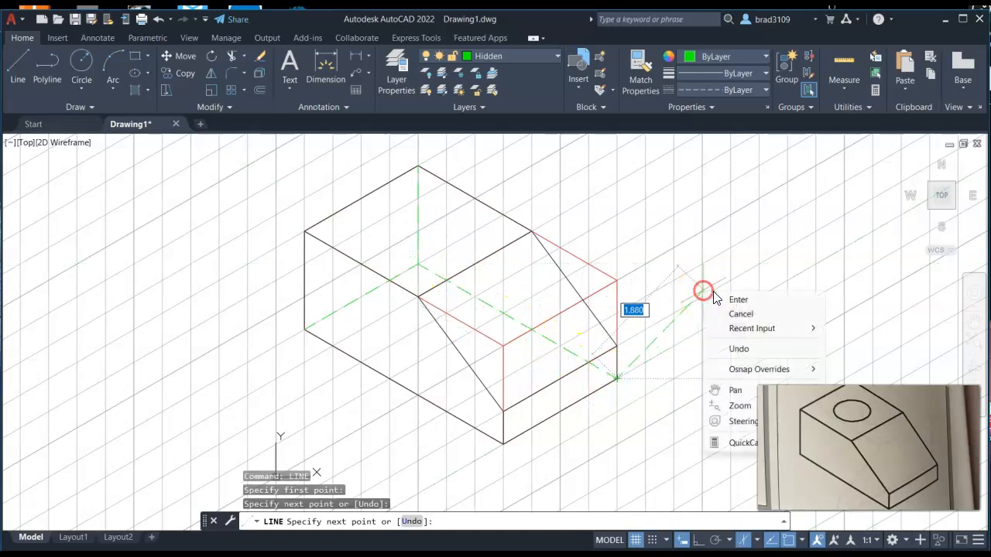
click(736, 300)
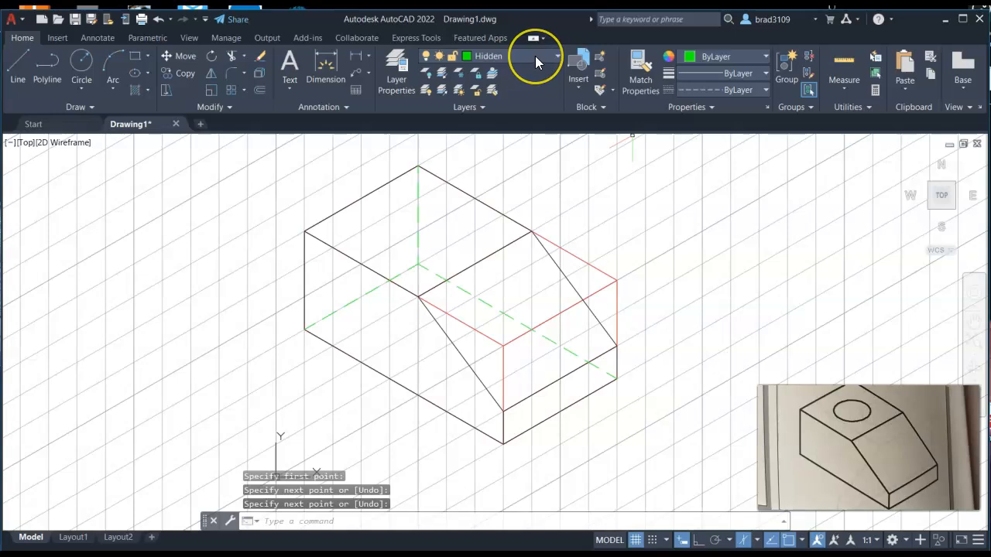
Step: Turn off the grid, make layer 0 current and turn off the Construction Line layer
key(F7)
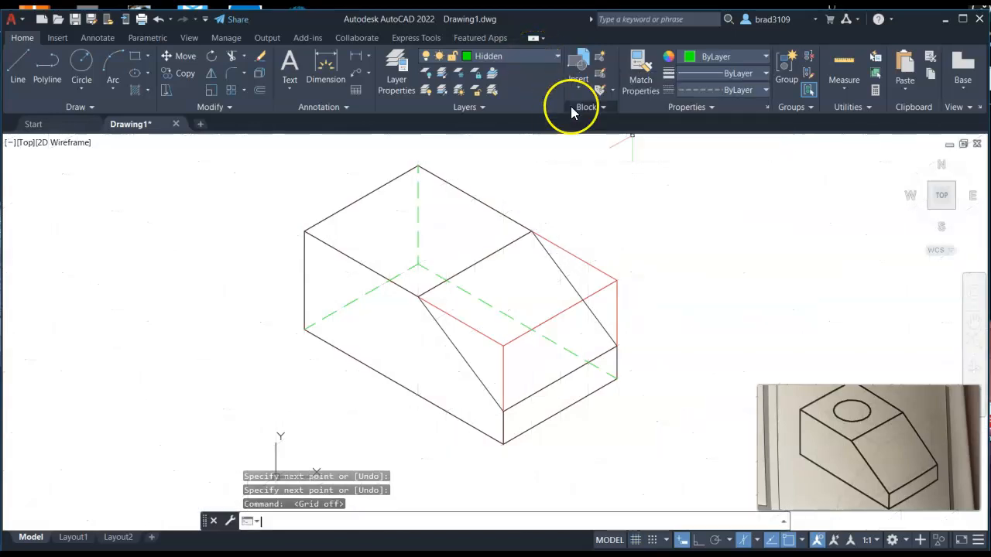
click(552, 68)
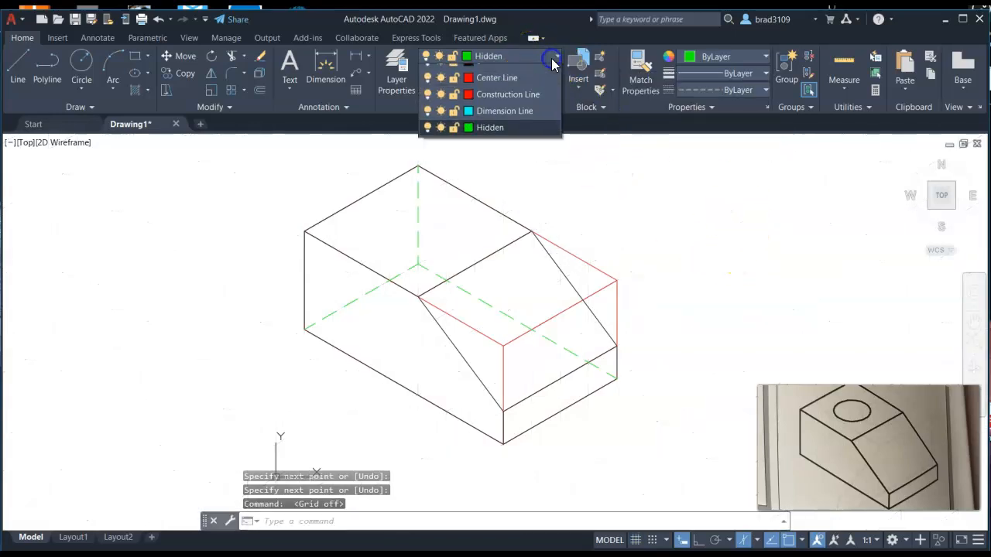
click(486, 64)
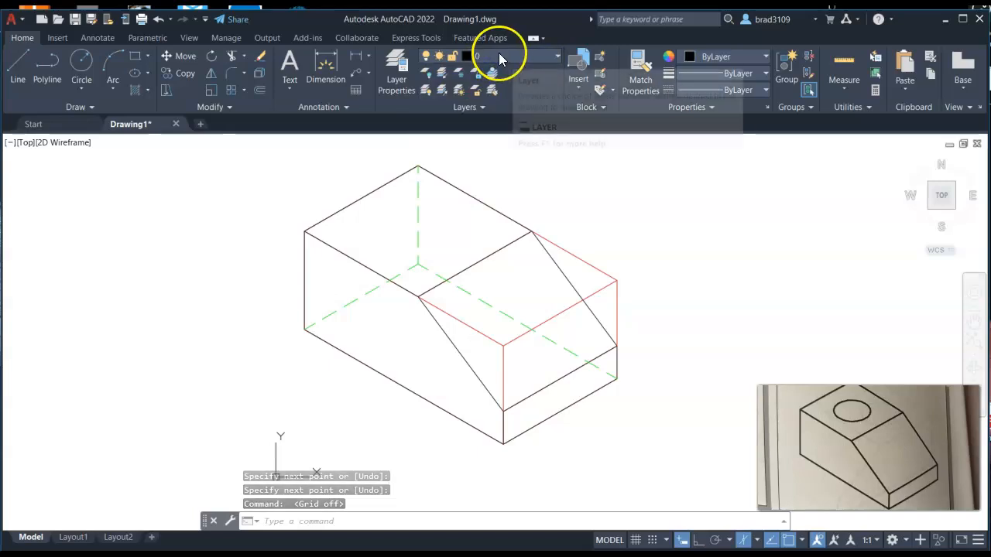
click(483, 57)
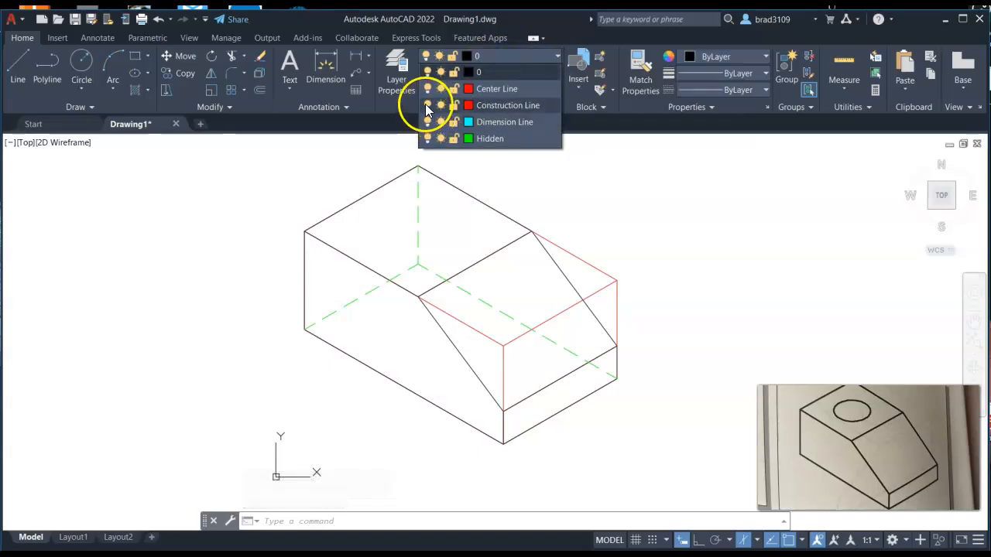
click(428, 105)
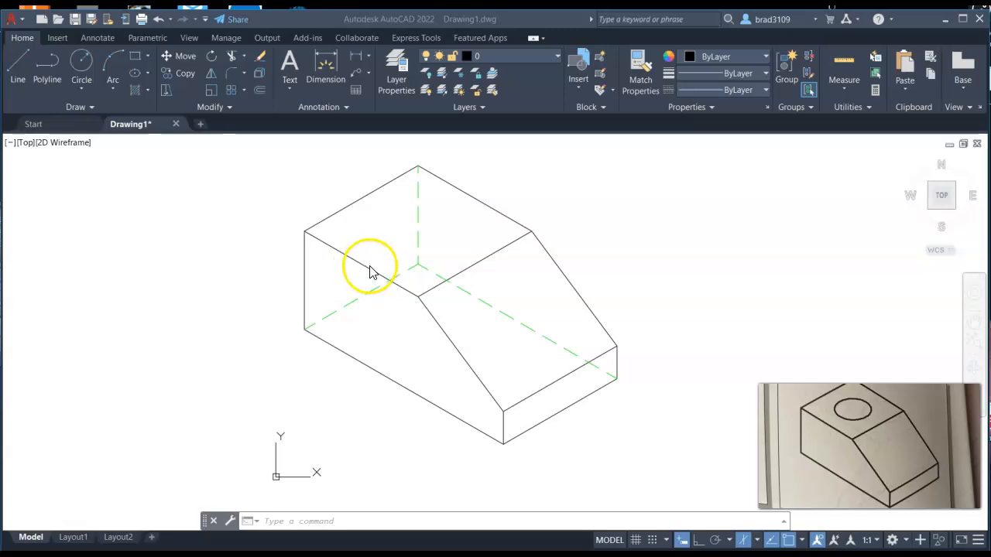
Step: Enable Midpoint object snap and draw a line across the top face between midpoints of its two opposite edges
click(802, 540)
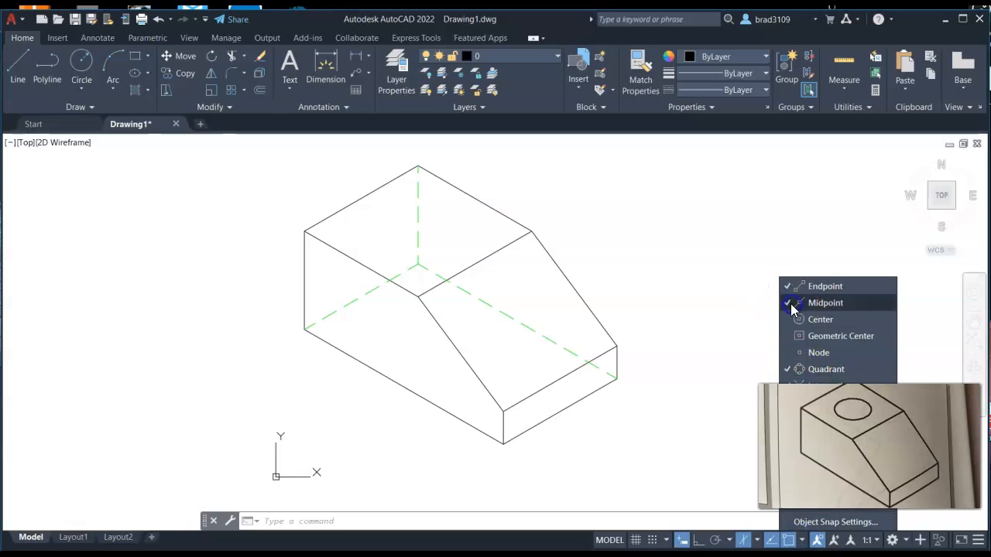
click(675, 215)
click(20, 78)
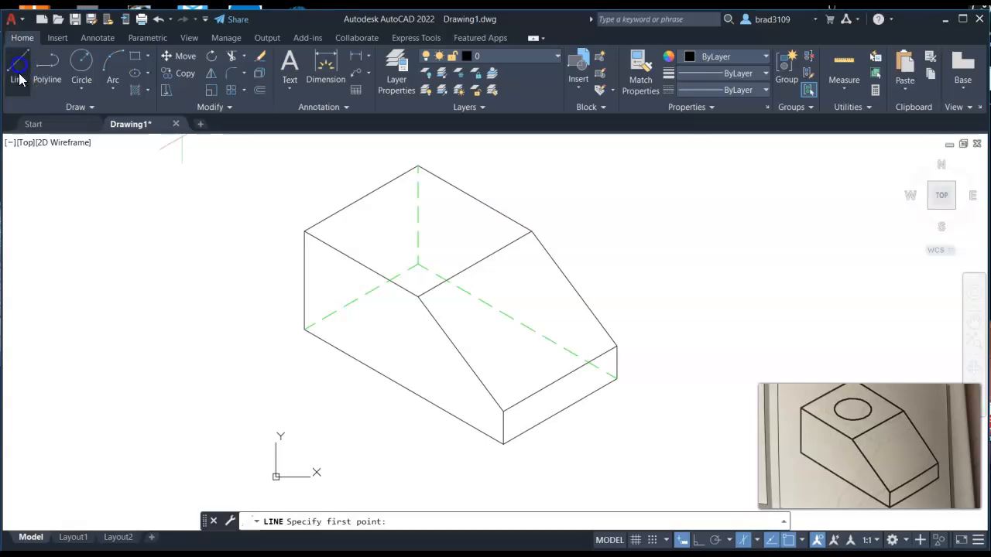
click(360, 263)
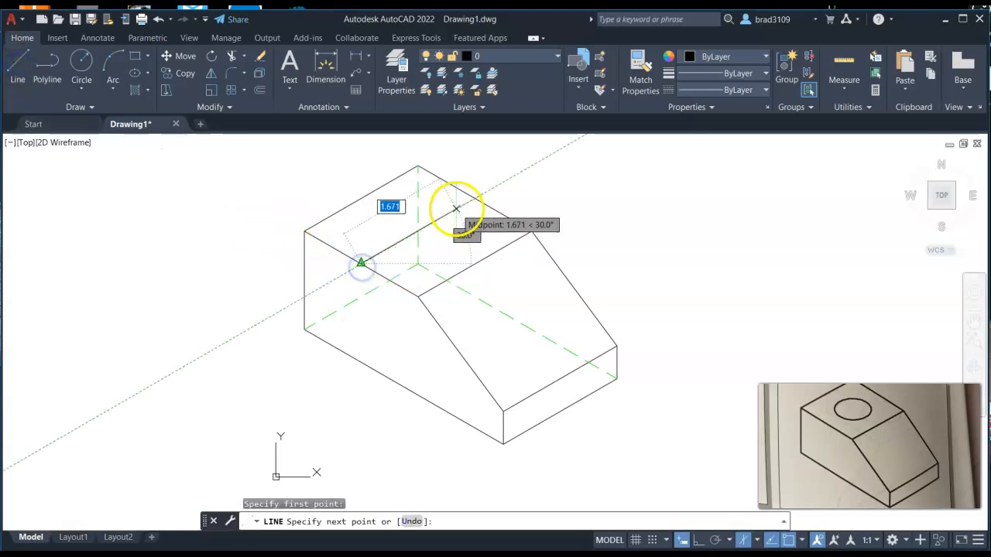
click(474, 199)
right_click(567, 190)
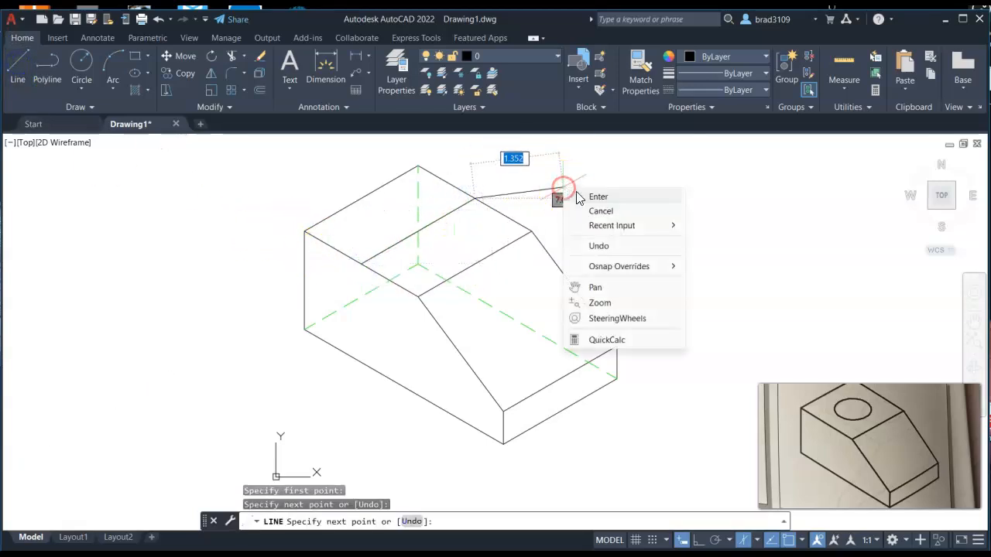
click(578, 197)
Step: Repeat Line and draw the second midpoint-to-midpoint line crossing the top face
right_click(572, 177)
click(585, 188)
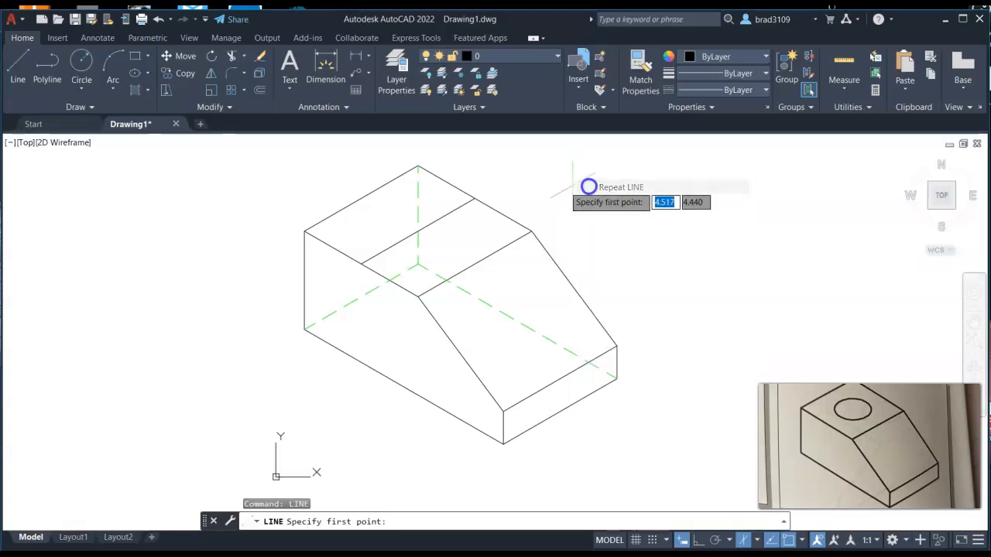
click(361, 194)
click(474, 263)
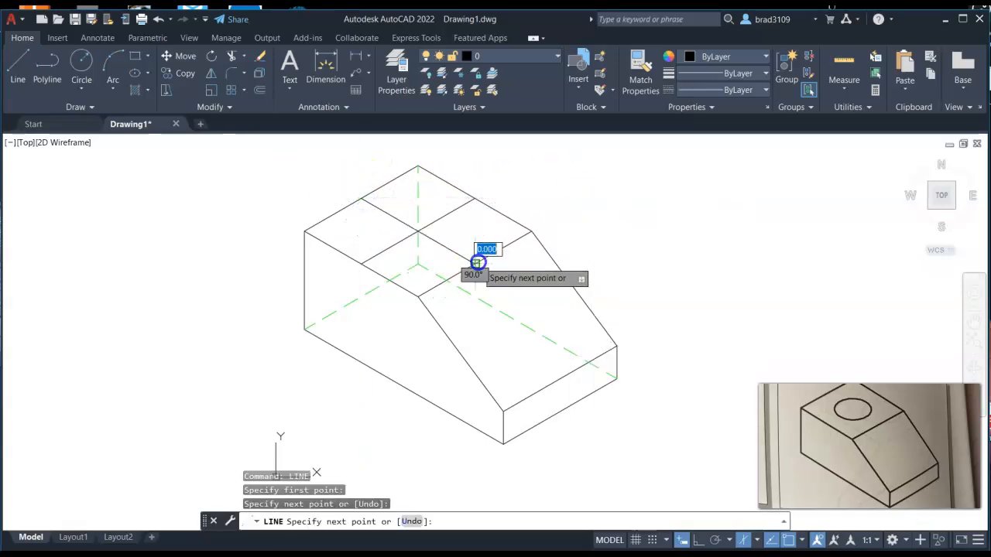
right_click(623, 221)
click(625, 223)
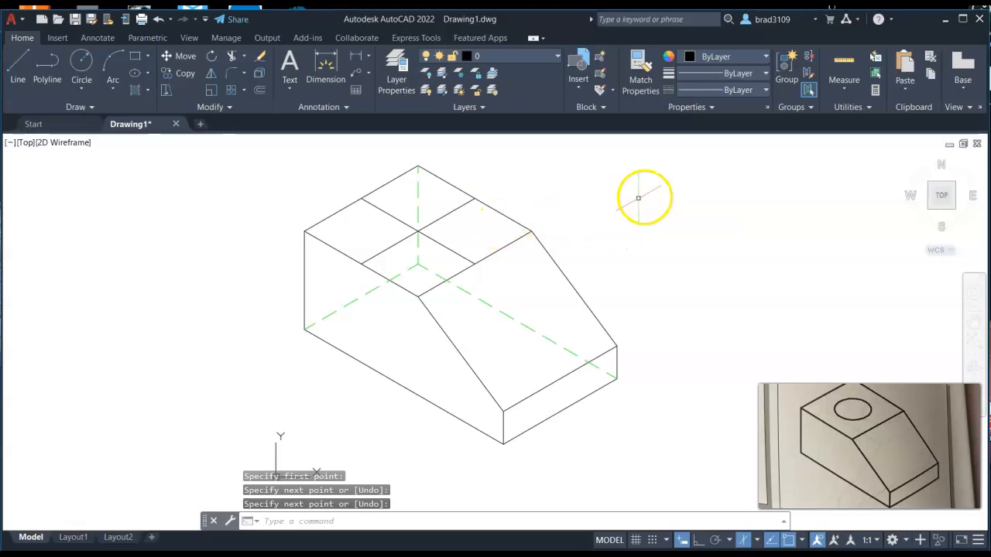
key(Escape)
Step: Select both crossing lines on the top face and move them to the Center Line layer
click(389, 215)
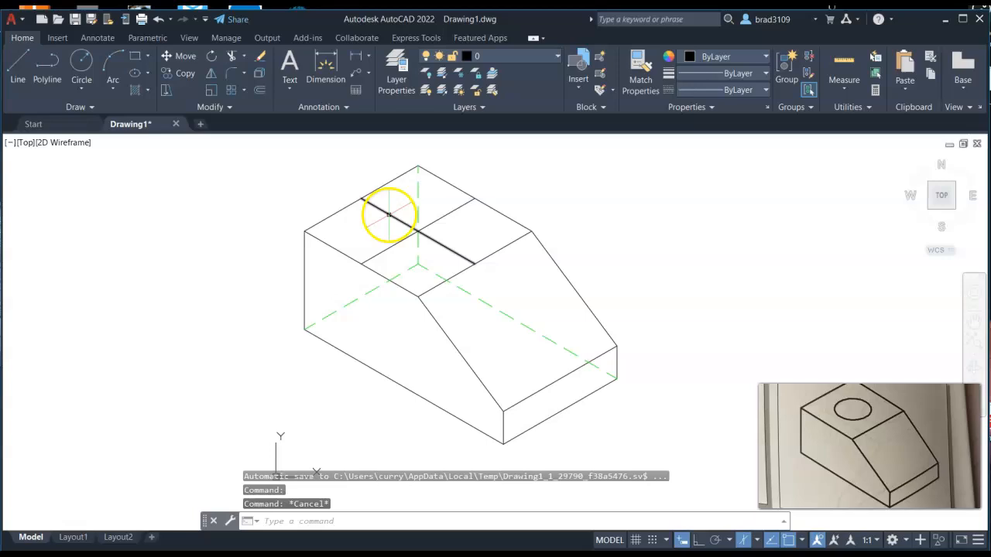
click(455, 210)
click(527, 56)
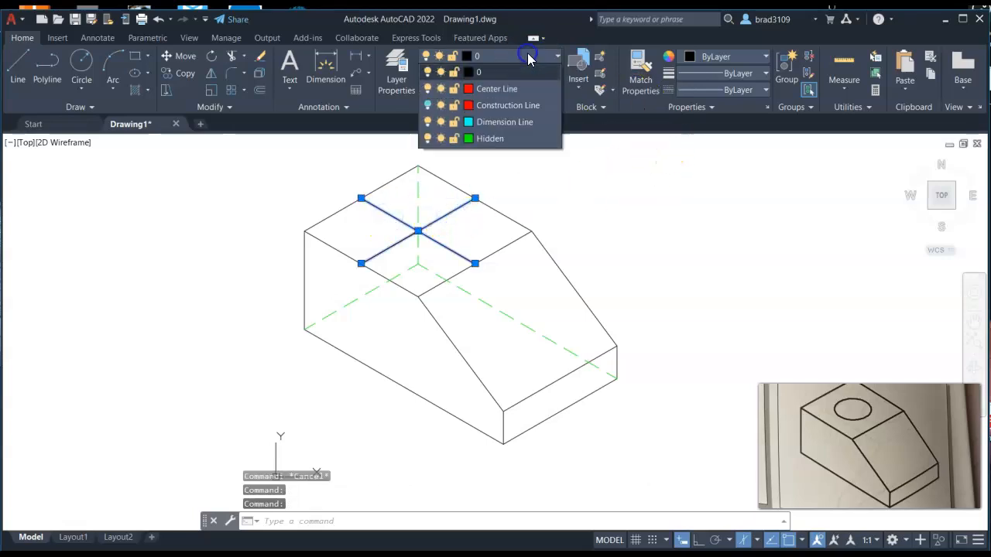
click(503, 89)
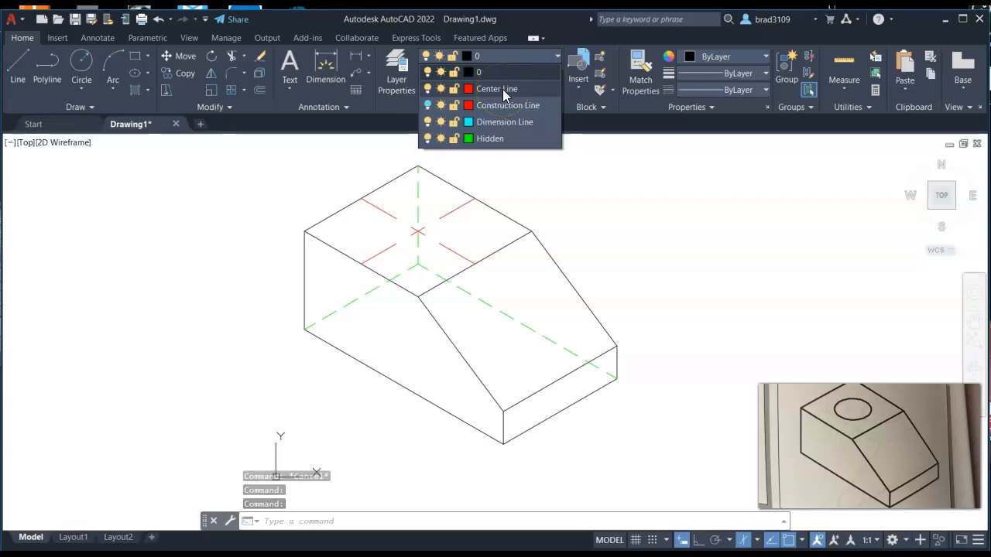
click(504, 89)
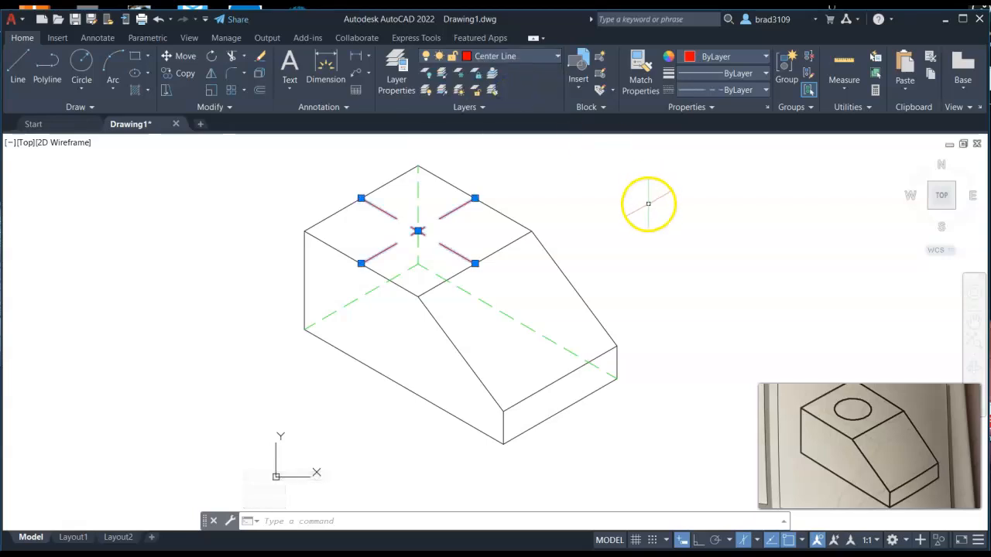
Step: Switch the isometric drafting plane to Isoplane Top and turn the grid back on
text(l)
key(Return)
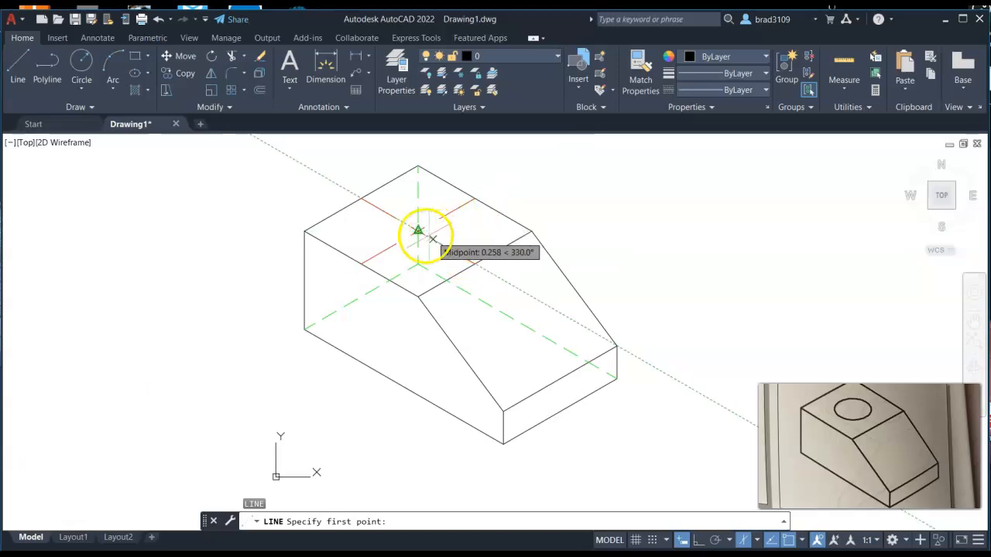
click(756, 542)
click(744, 501)
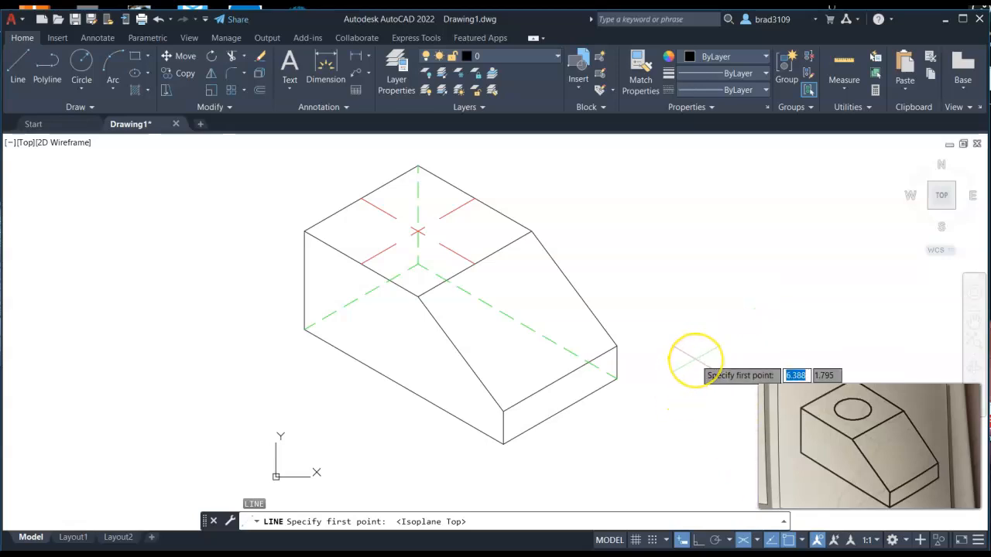
key(F7)
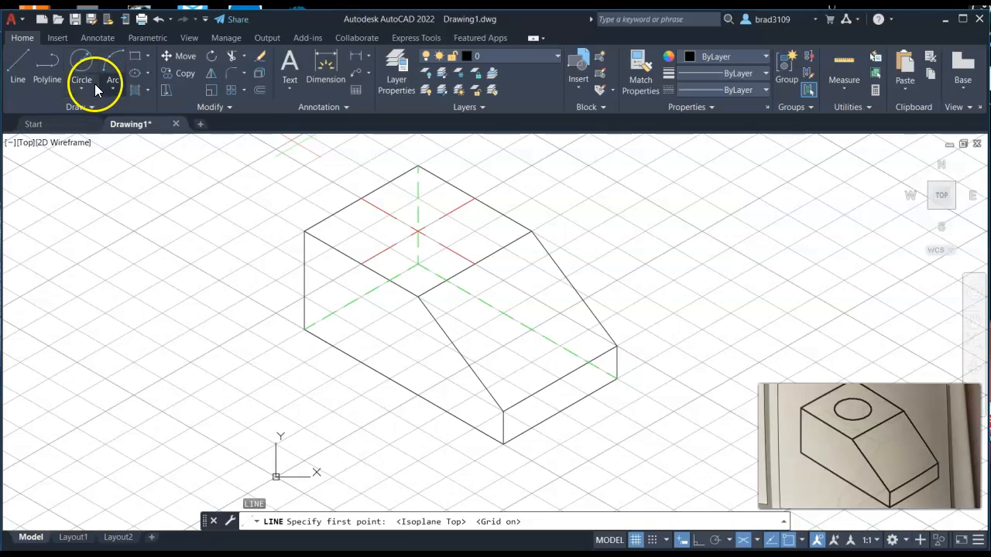
Step: Draw an isocircle ellipse of radius 0.5 centered at the centerline intersection on the top face
click(146, 74)
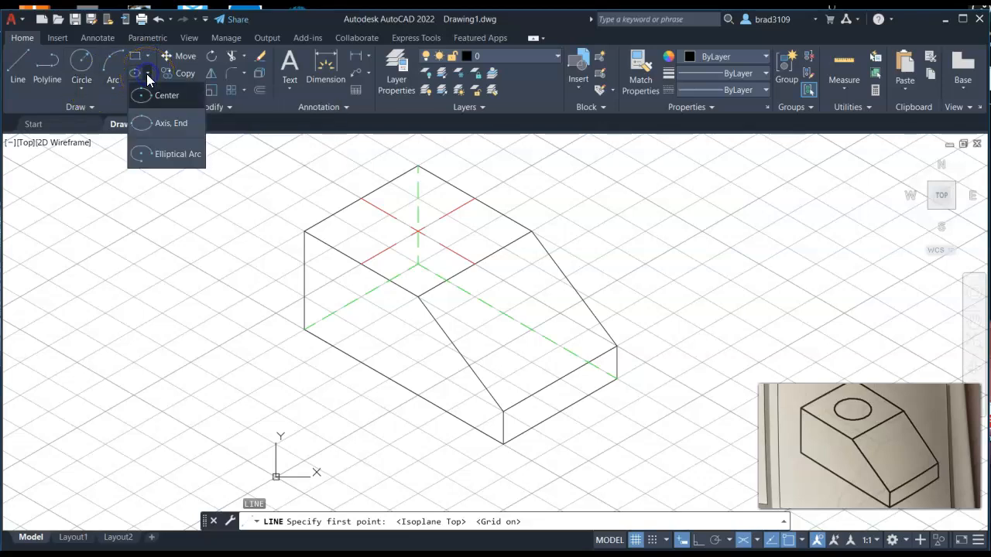
click(174, 124)
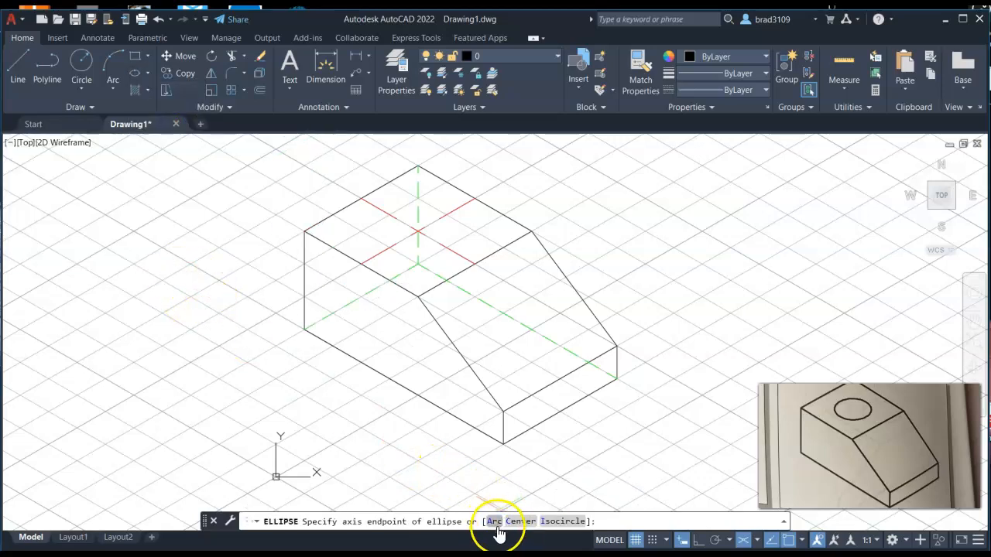
click(565, 521)
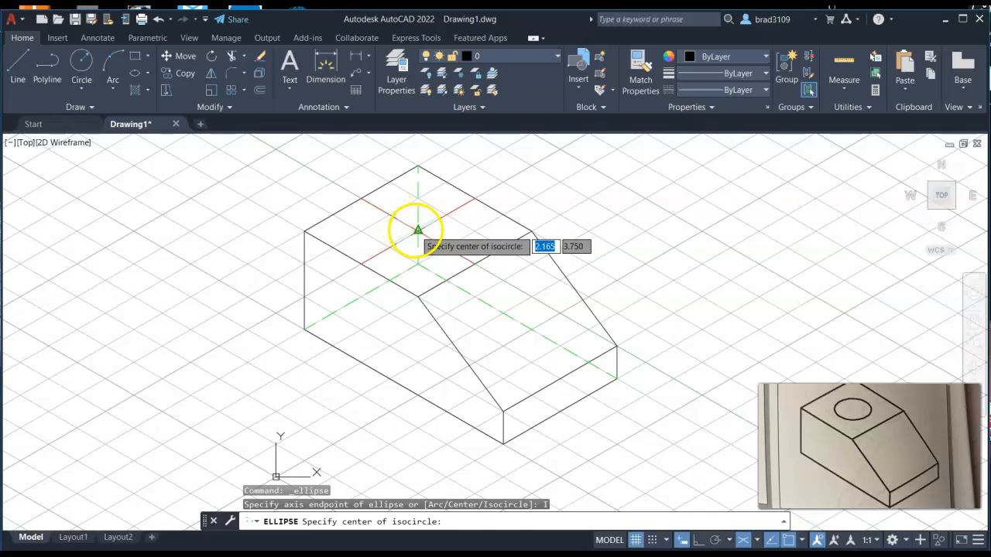
click(418, 230)
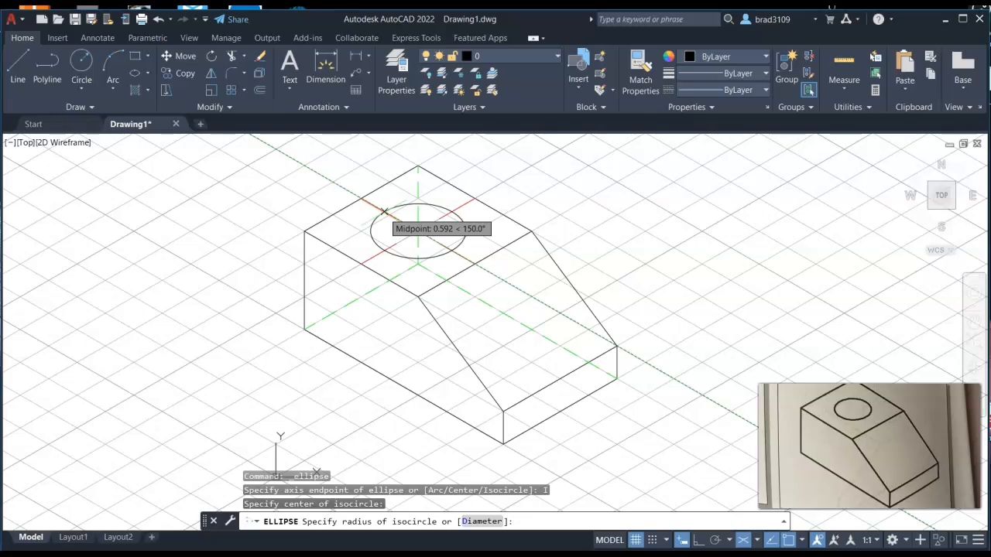
text(1.5)
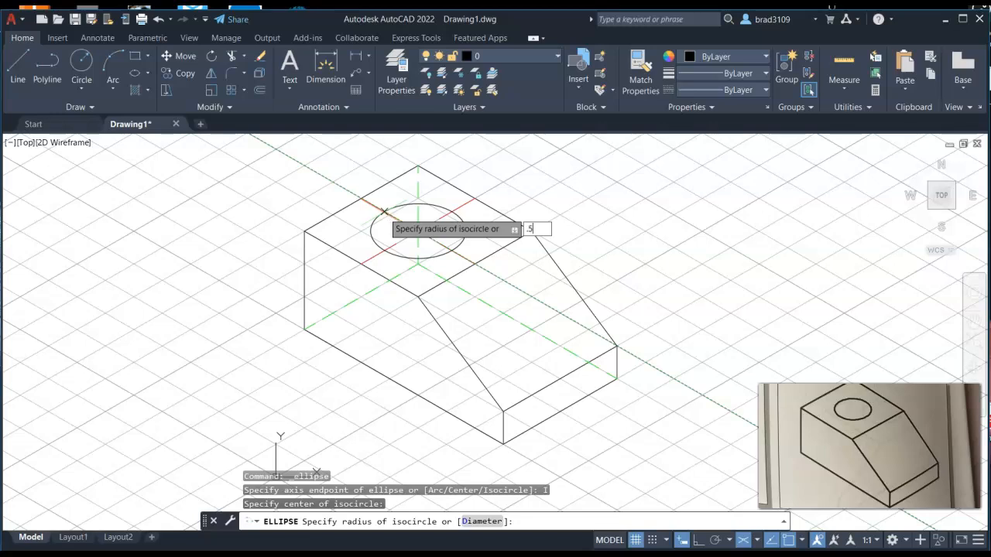
key(Return)
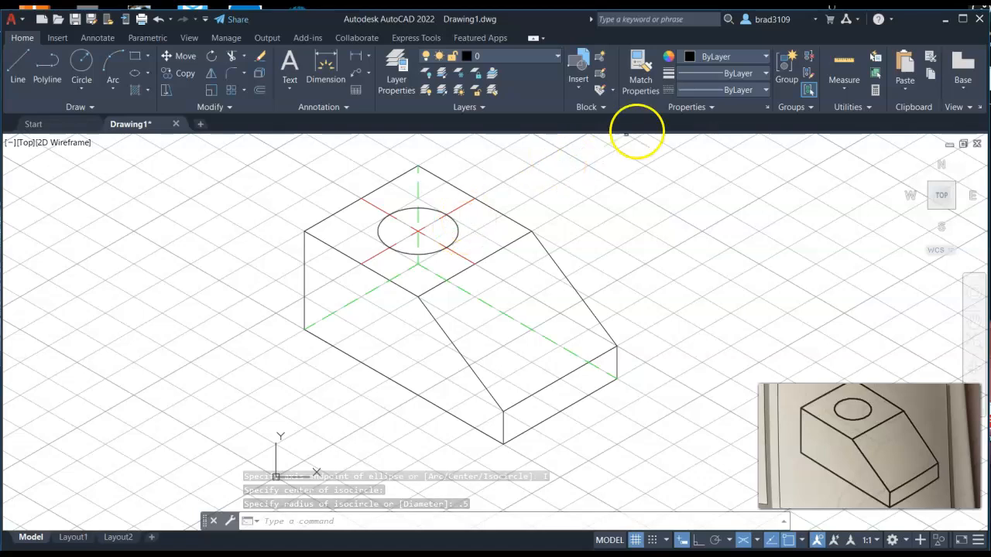
Step: Turn off the grid and the Hidden layer to preview the visible outline
key(F7)
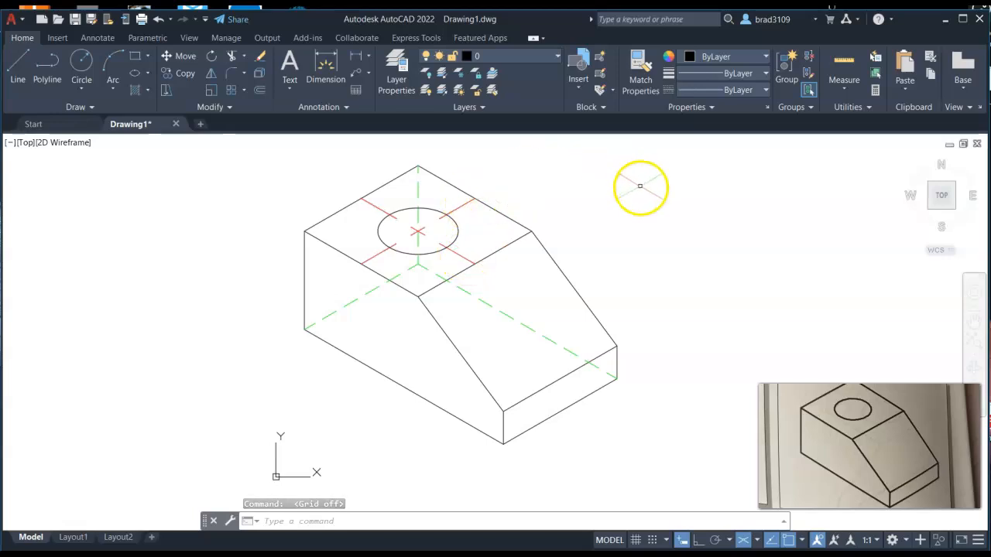
click(553, 56)
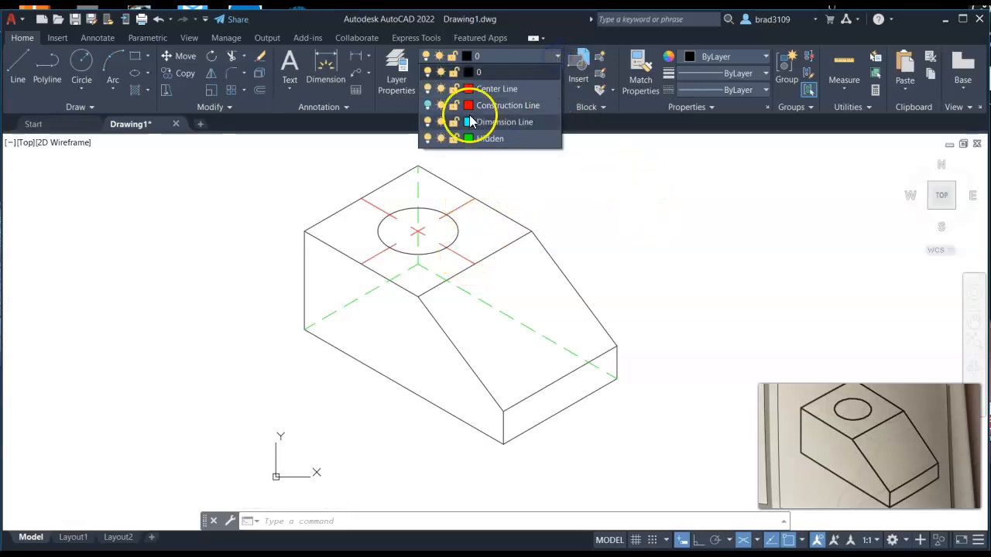
click(427, 138)
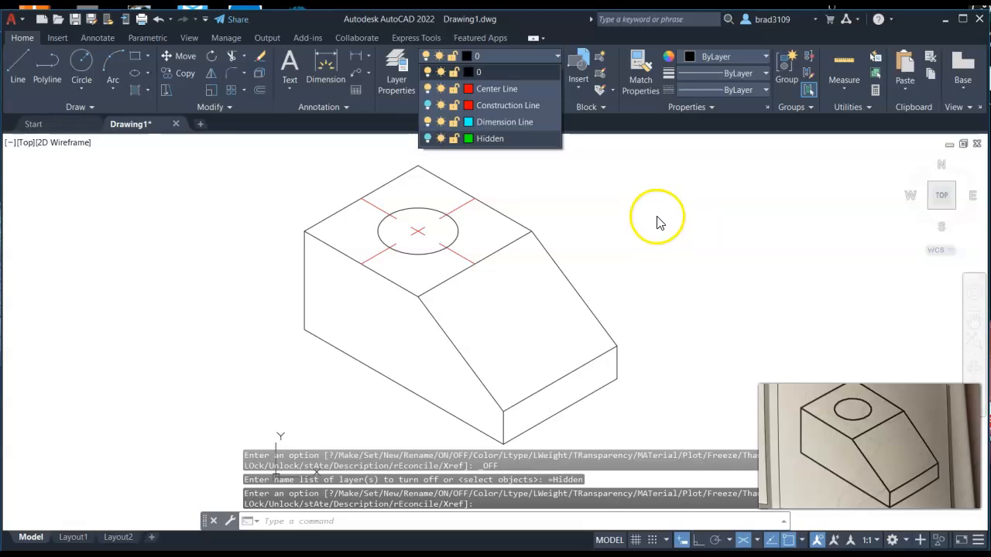